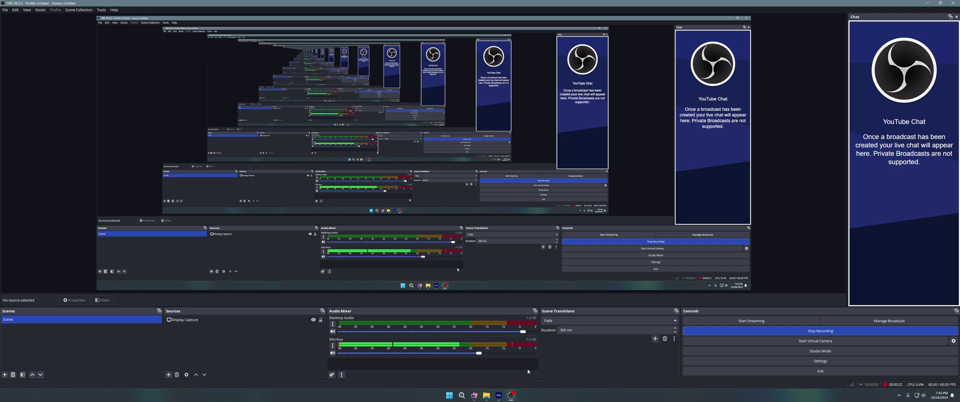
Bring up the Release 1.9.11 notes in the browser and scroll through them.
{"action": "left_click", "coordinate": [474, 395]}
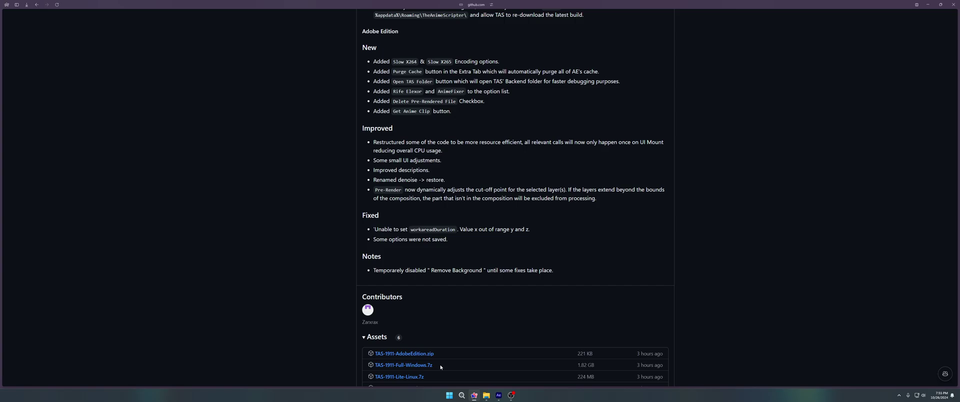
{"action": "scroll", "coordinate": [318, 256], "scroll_direction": "up", "scroll_amount": 15}
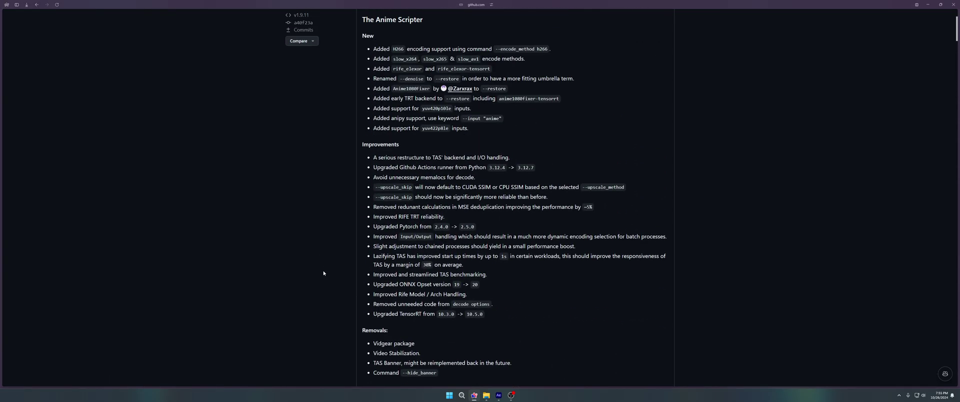
{"action": "scroll", "coordinate": [323, 272], "scroll_direction": "up", "scroll_amount": 1}
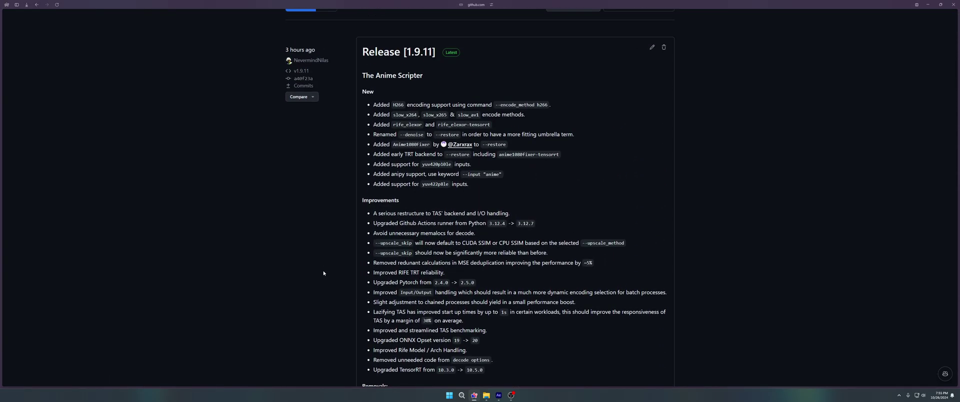
{"action": "scroll", "coordinate": [323, 273], "scroll_direction": "down", "scroll_amount": 9}
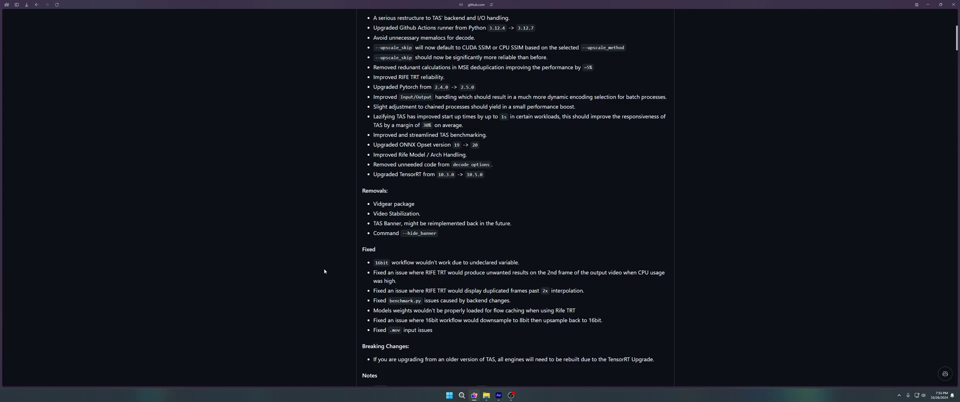
{"action": "scroll", "coordinate": [324, 271], "scroll_direction": "down", "scroll_amount": 3}
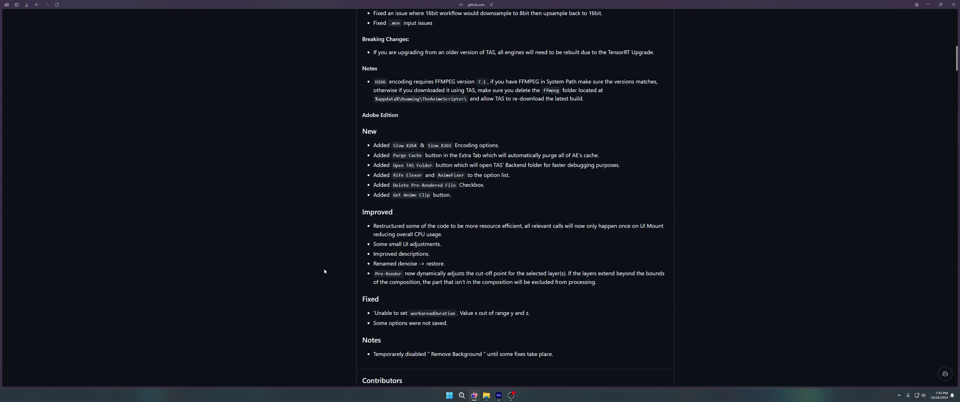
{"action": "scroll", "coordinate": [324, 271], "scroll_direction": "up", "scroll_amount": 11}
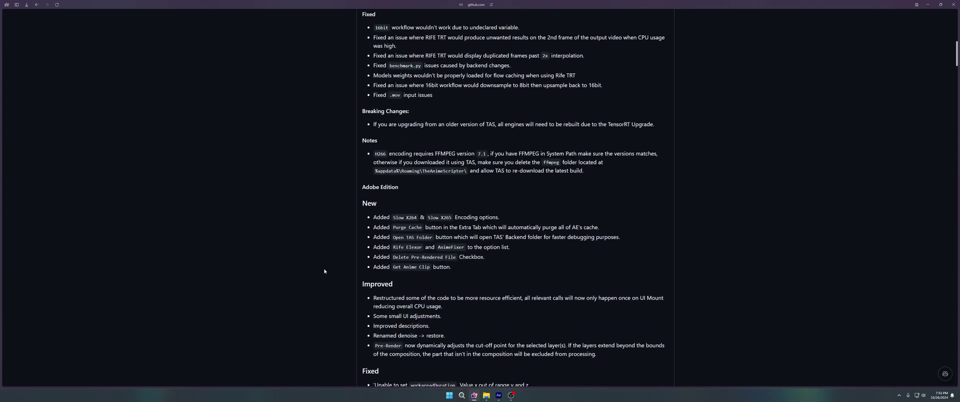
{"action": "scroll", "coordinate": [324, 270], "scroll_direction": "down", "scroll_amount": 11}
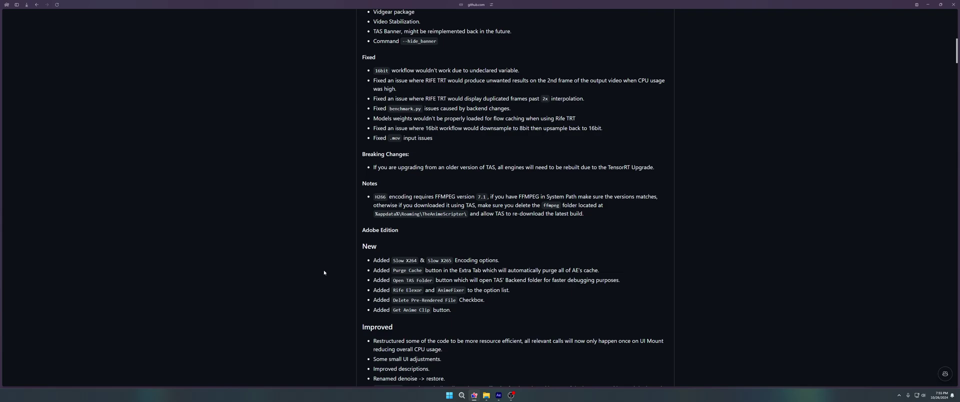
Select the Adobe Edition notes text, then deselect it and return to the top.
{"action": "left_click_drag", "start_coordinate": [554, 273], "coordinate": [360, 145]}
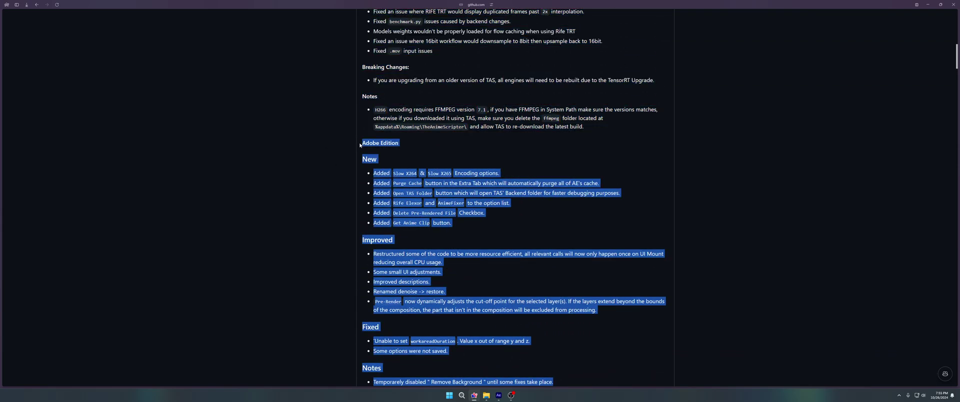
{"action": "left_click", "coordinate": [328, 171]}
{"action": "scroll", "coordinate": [333, 179], "scroll_direction": "up", "scroll_amount": 15}
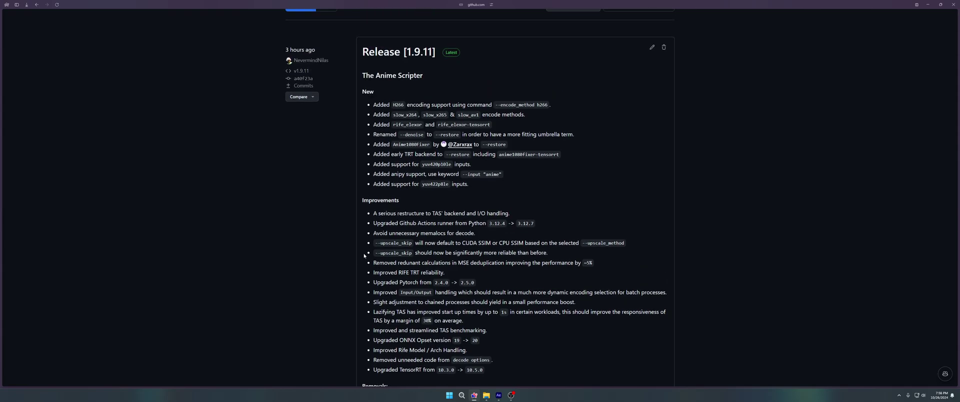
Zoom the page to 175% and highlight the Github Actions runner upgrade line.
{"action": "key", "text": "ctrl+plus"}
{"action": "key", "text": "ctrl+plus"}
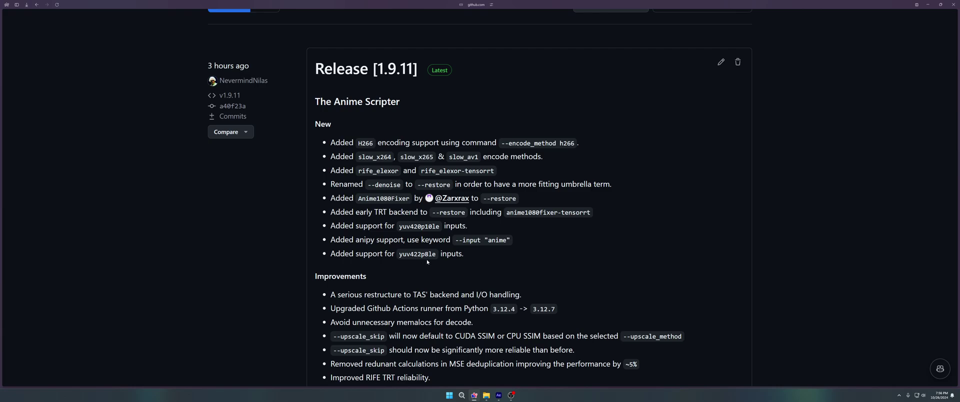
{"action": "scroll", "coordinate": [427, 259], "scroll_direction": "down", "scroll_amount": 1}
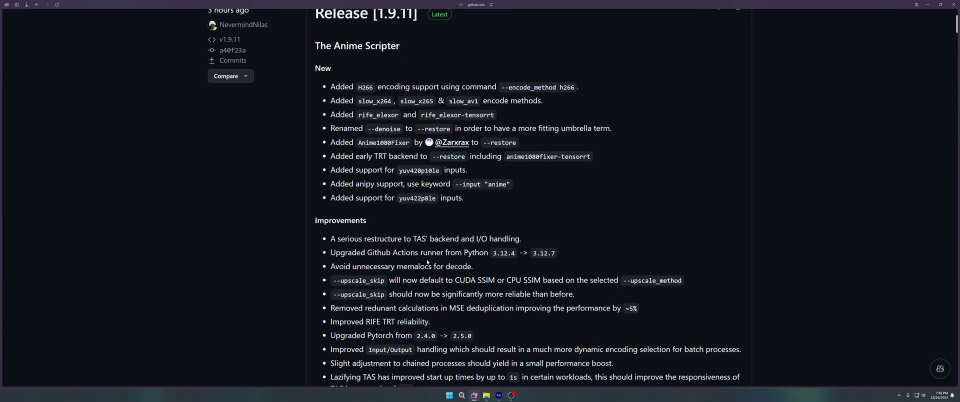
{"action": "scroll", "coordinate": [433, 259], "scroll_direction": "down", "scroll_amount": 1}
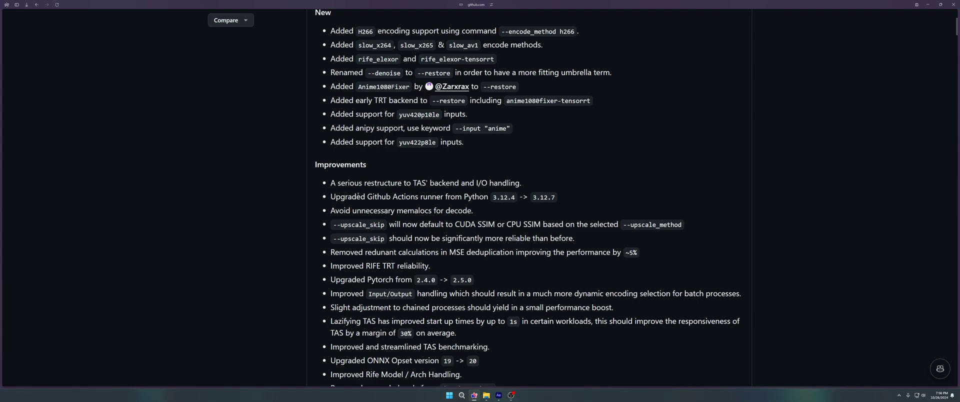
{"action": "left_click_drag", "start_coordinate": [330, 197], "coordinate": [488, 196]}
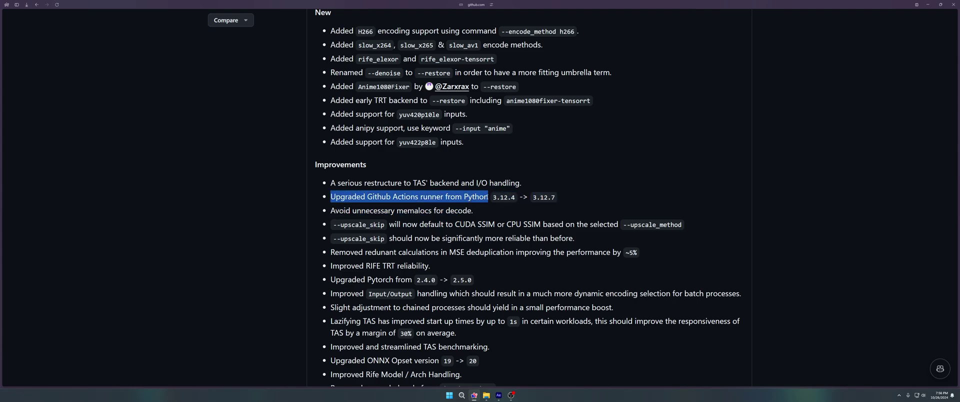
{"action": "left_click", "coordinate": [497, 205]}
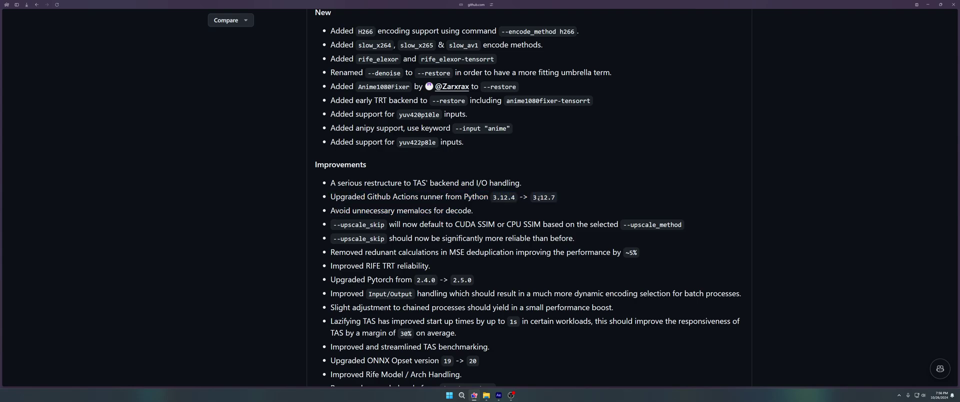
Highlight the Python 3.12.7 version and the Pytorch 2.4.0 → 2.5.0 improvement lines.
{"action": "double_click", "coordinate": [544, 197]}
{"action": "left_click", "coordinate": [530, 215]}
{"action": "scroll", "coordinate": [528, 240], "scroll_direction": "down", "scroll_amount": 3}
{"action": "scroll", "coordinate": [529, 255], "scroll_direction": "up", "scroll_amount": 2}
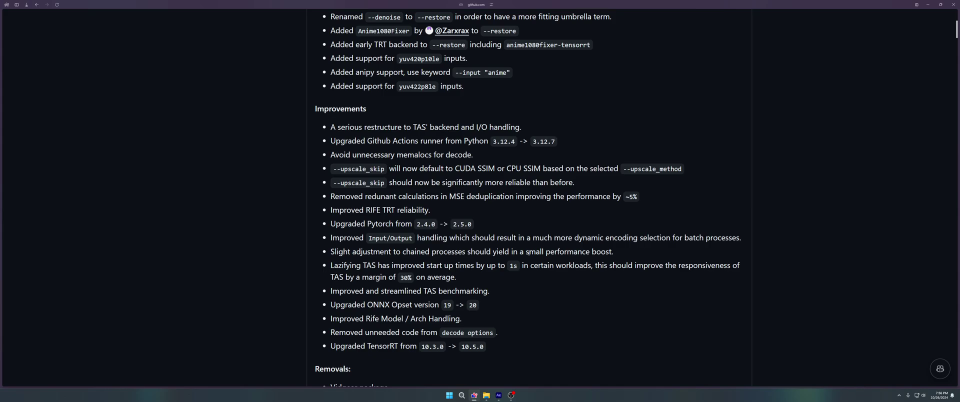
{"action": "left_click_drag", "start_coordinate": [374, 224], "coordinate": [448, 224]}
{"action": "left_click", "coordinate": [448, 224]}
{"action": "scroll", "coordinate": [374, 272], "scroll_direction": "down", "scroll_amount": 2}
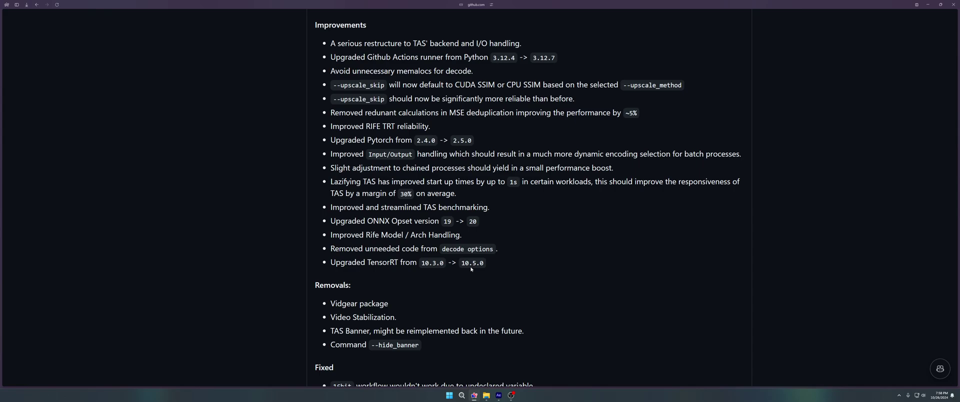
Scroll through the Breaking Changes notes and select a passage of them.
{"action": "scroll", "coordinate": [470, 269], "scroll_direction": "down", "scroll_amount": 6}
{"action": "scroll", "coordinate": [473, 279], "scroll_direction": "up", "scroll_amount": 2}
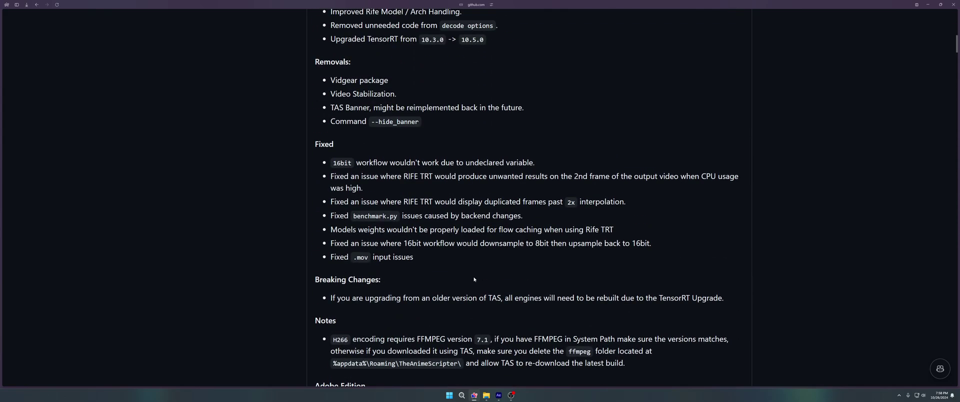
{"action": "scroll", "coordinate": [474, 279], "scroll_direction": "up", "scroll_amount": 3}
{"action": "scroll", "coordinate": [462, 270], "scroll_direction": "down", "scroll_amount": 3}
{"action": "scroll", "coordinate": [461, 270], "scroll_direction": "down", "scroll_amount": 2}
{"action": "left_click_drag", "start_coordinate": [729, 215], "coordinate": [315, 203]}
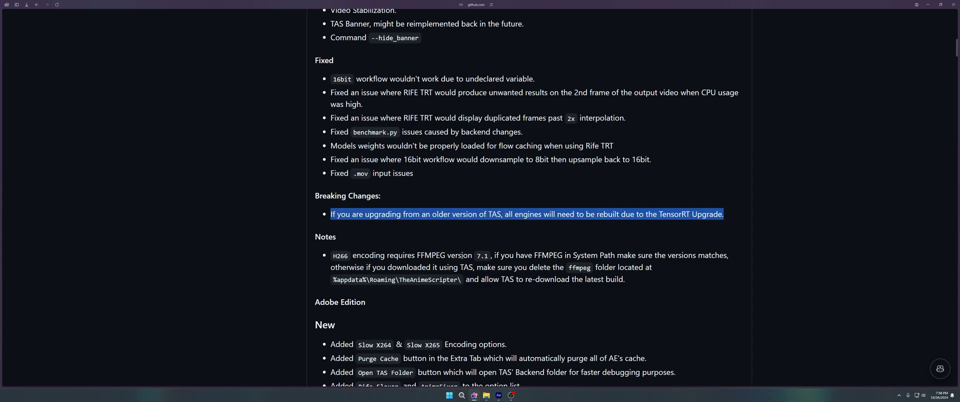
Highlight the Notes down to Adobe Edition, then switch over to After Effects.
{"action": "scroll", "coordinate": [503, 281], "scroll_direction": "down", "scroll_amount": 6}
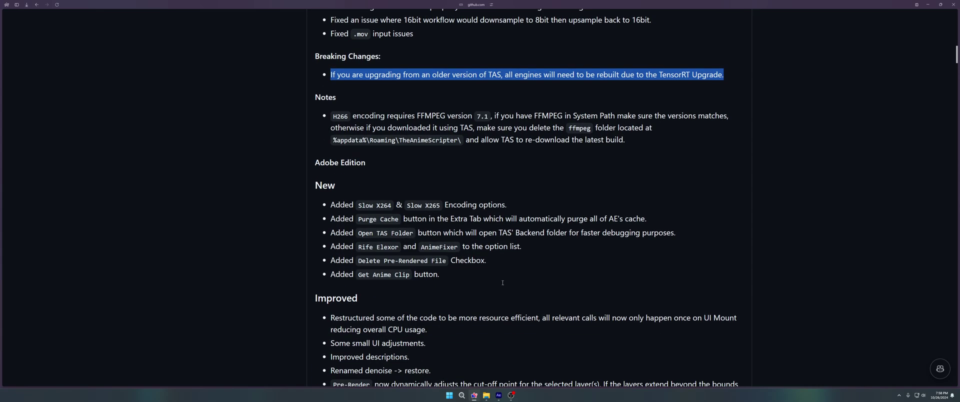
{"action": "scroll", "coordinate": [499, 283], "scroll_direction": "down", "scroll_amount": 2}
{"action": "scroll", "coordinate": [500, 283], "scroll_direction": "up", "scroll_amount": 3}
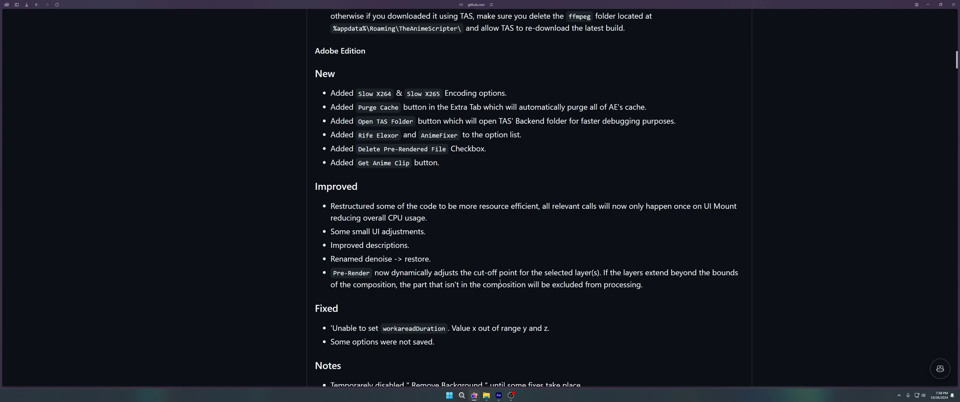
{"action": "scroll", "coordinate": [500, 282], "scroll_direction": "down", "scroll_amount": 2}
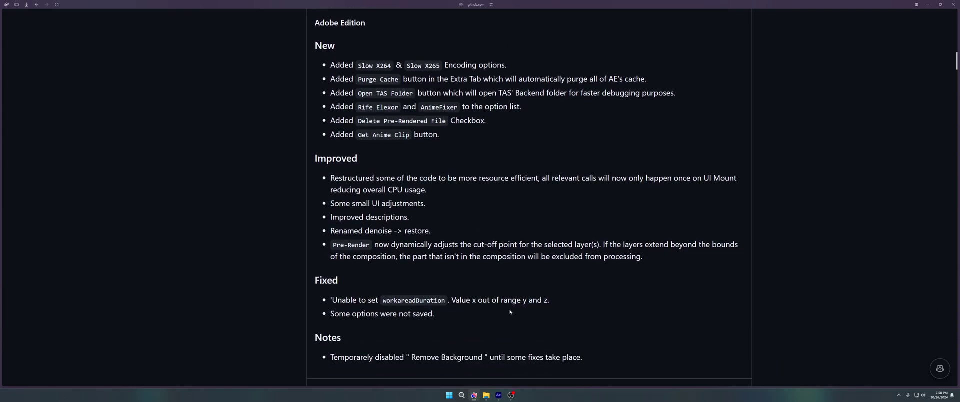
{"action": "left_click_drag", "start_coordinate": [510, 311], "coordinate": [274, 280]}
{"action": "left_click", "coordinate": [452, 329]}
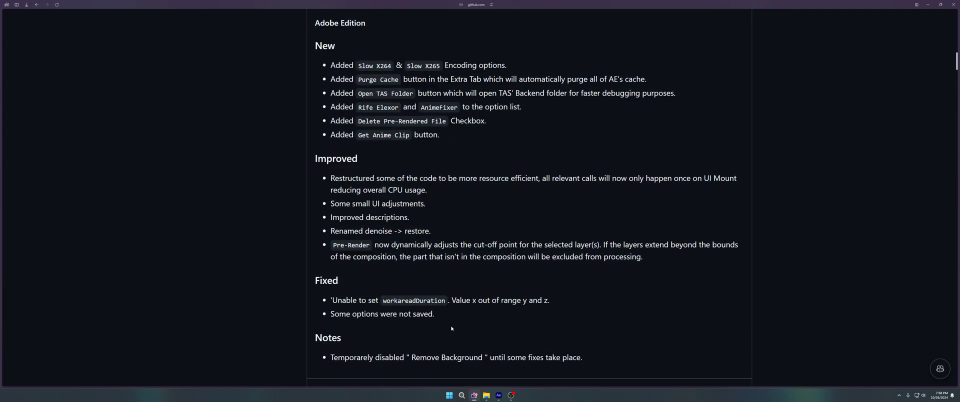
{"action": "left_click", "coordinate": [499, 394]}
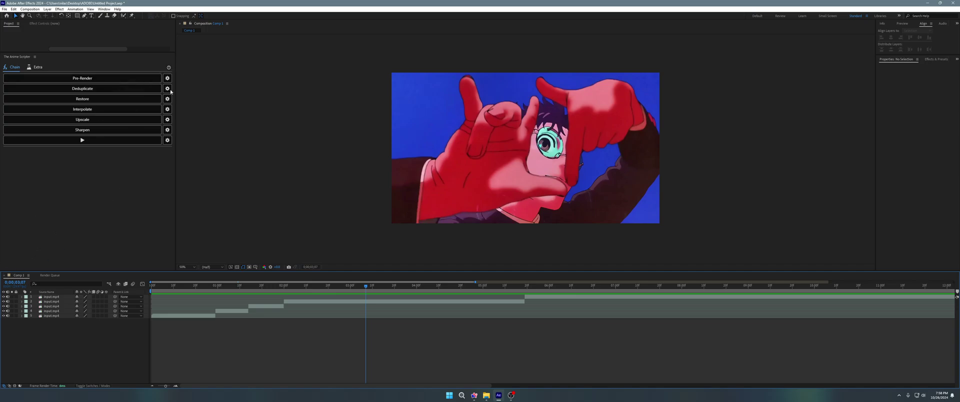
View About TAS, open Pre-Render Settings with Lossless encoding, and select the second input.mp4 layer.
{"action": "left_click", "coordinate": [169, 68]}
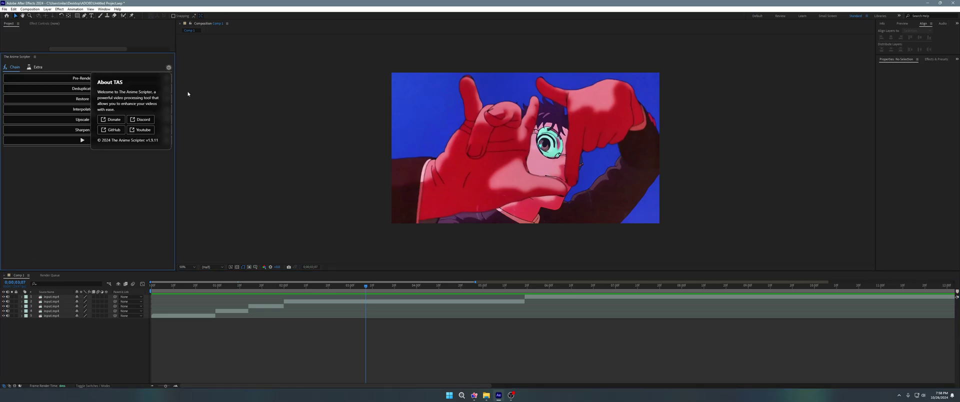
{"action": "left_click", "coordinate": [146, 166]}
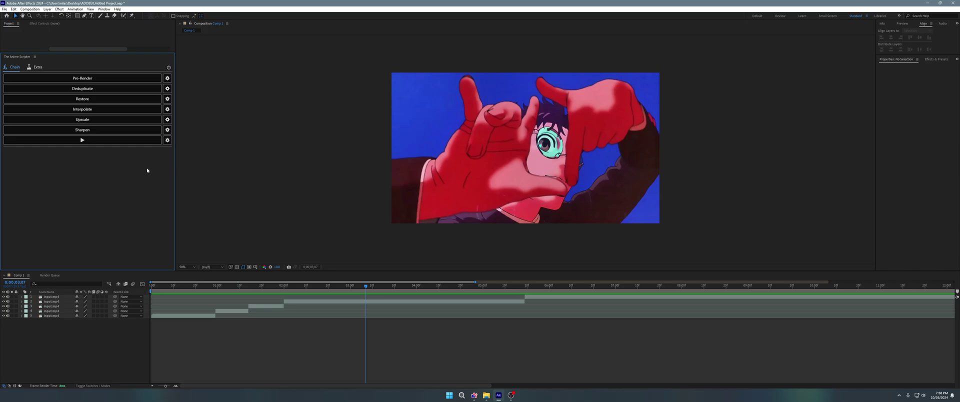
{"action": "left_click", "coordinate": [167, 78]}
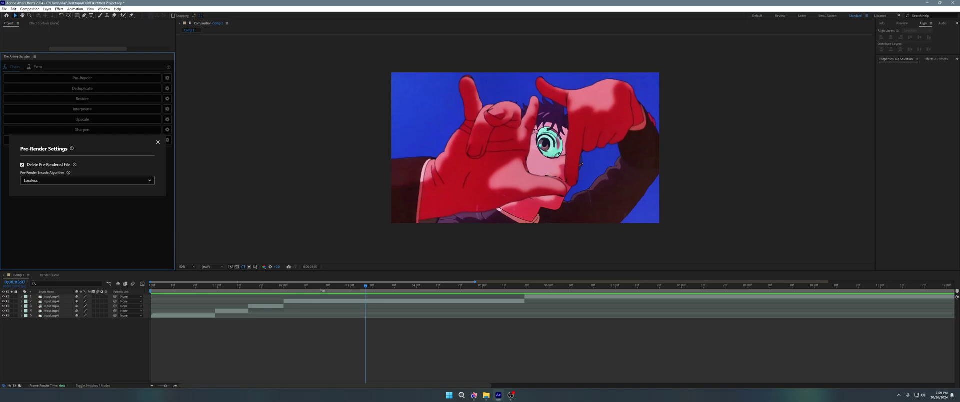
{"action": "left_click", "coordinate": [329, 302]}
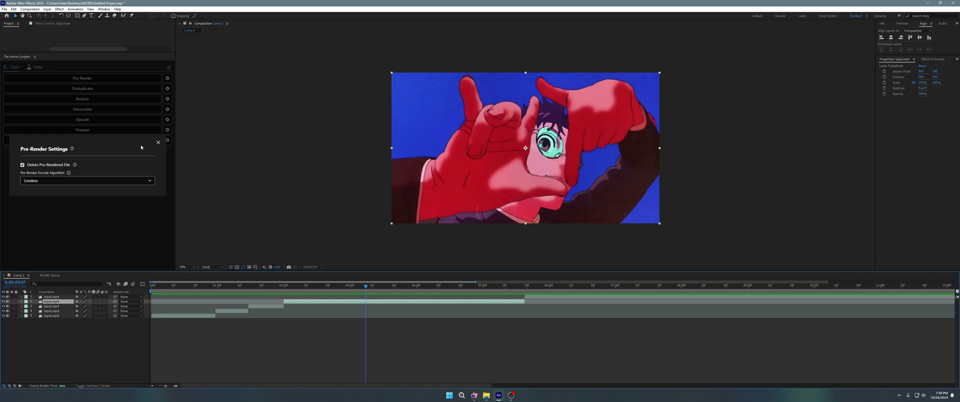
Enable Pre-Render and Deduplicate in the chain and run it on the selected layer.
{"action": "left_click", "coordinate": [158, 142]}
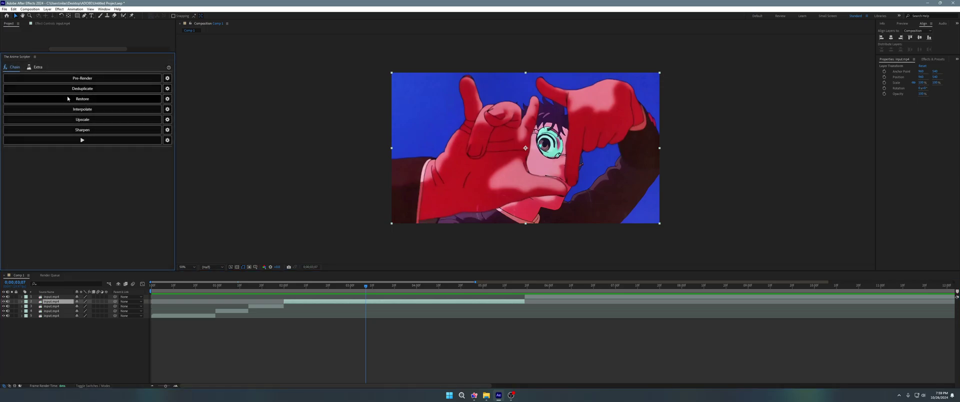
{"action": "left_click", "coordinate": [82, 90]}
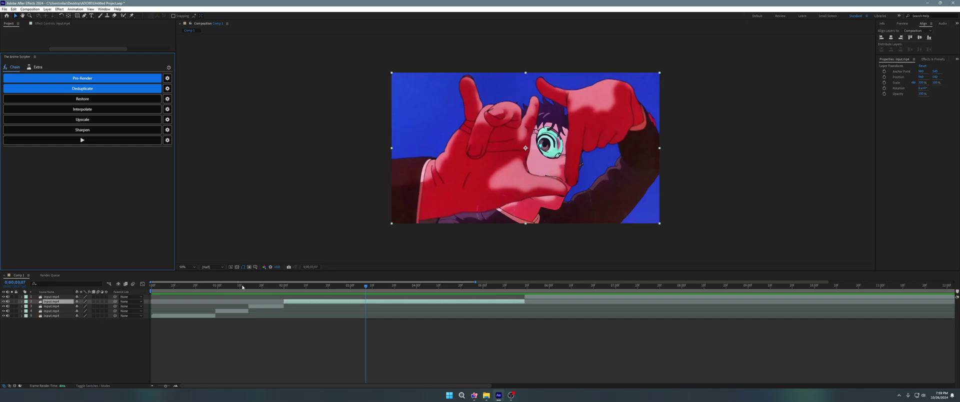
{"action": "left_click", "coordinate": [82, 141]}
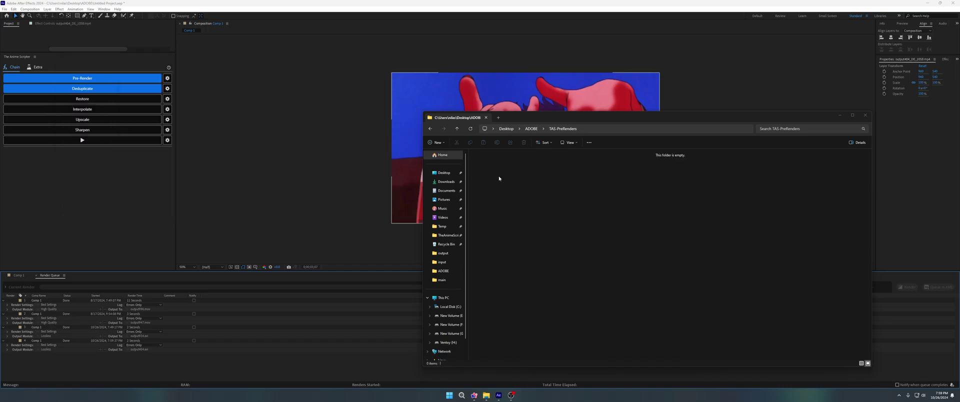
{"action": "left_click", "coordinate": [29, 276]}
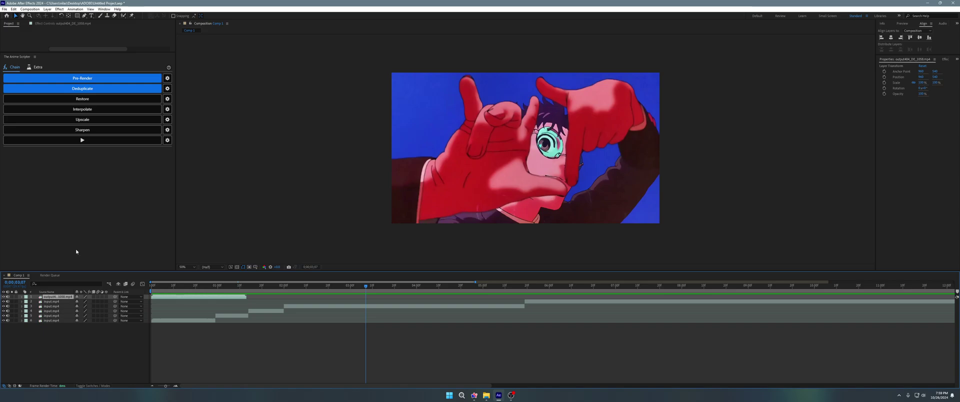
Rerun Pre-Render alone and confirm output414.avi lands in TAS-PreRenders and Comp 1.
{"action": "left_click", "coordinate": [167, 78]}
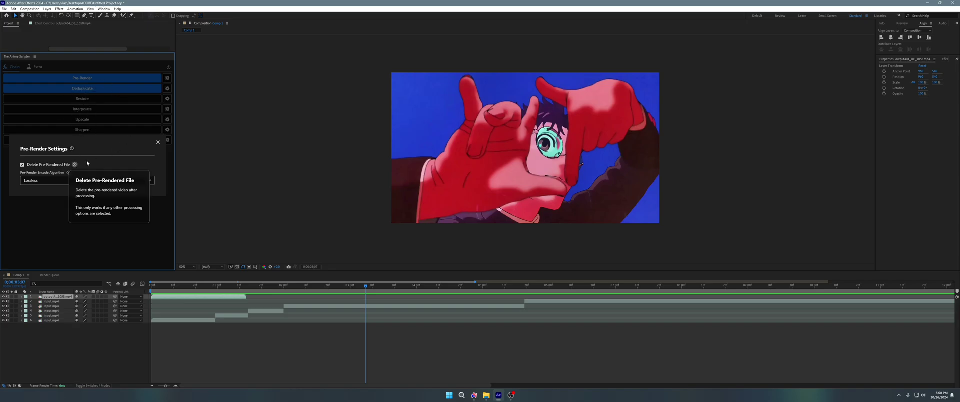
{"action": "left_click", "coordinate": [158, 142]}
{"action": "left_click", "coordinate": [120, 140]}
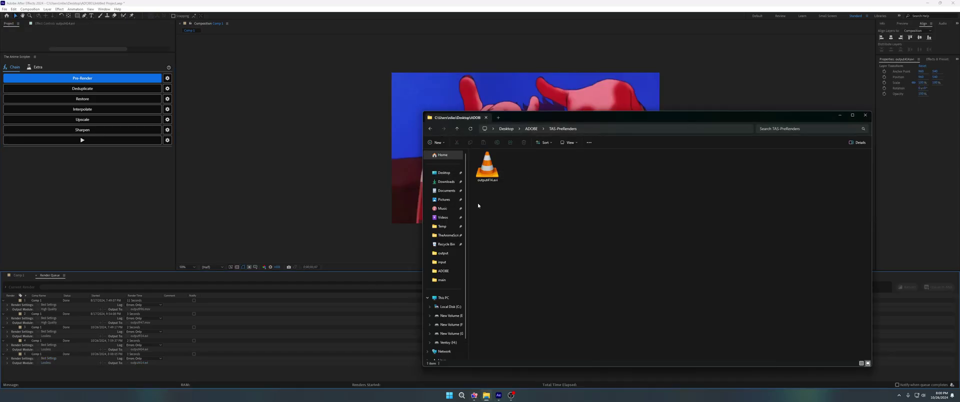
{"action": "left_click", "coordinate": [487, 167]}
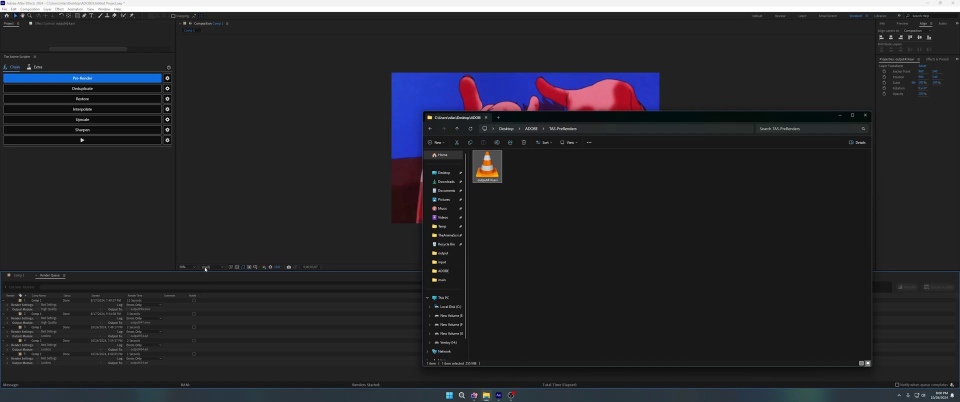
{"action": "left_click", "coordinate": [24, 276]}
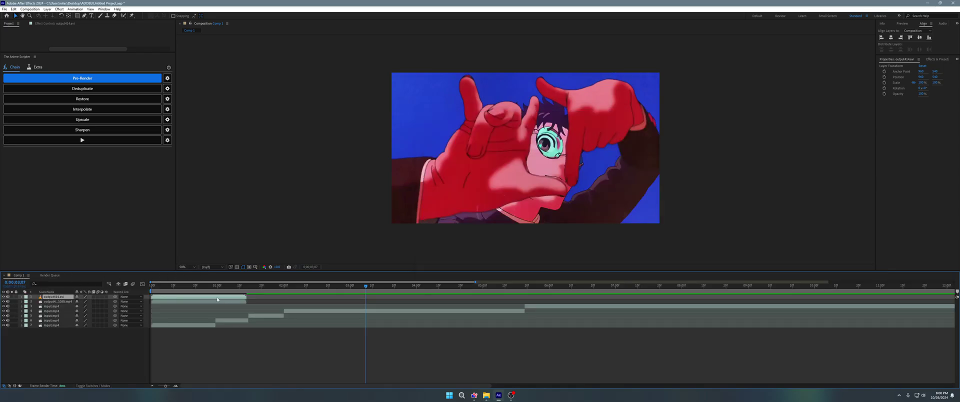
{"action": "left_click", "coordinate": [168, 88]}
{"action": "left_click", "coordinate": [158, 138]}
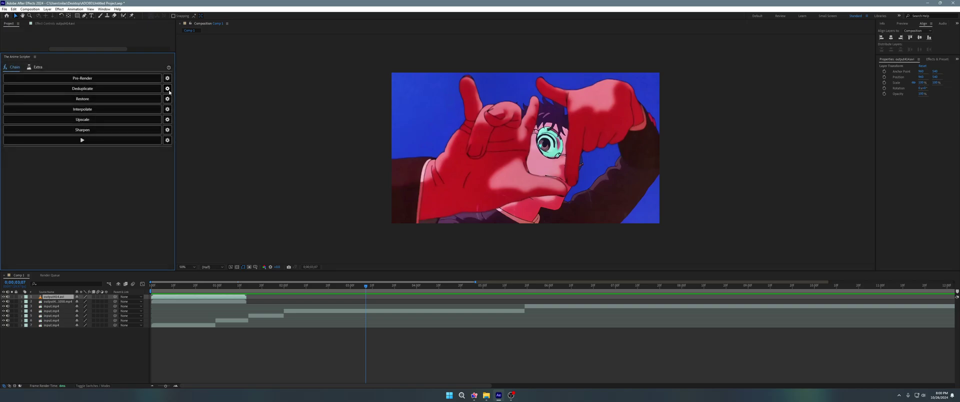
{"action": "left_click", "coordinate": [167, 89]}
{"action": "left_click", "coordinate": [150, 167]}
{"action": "left_click", "coordinate": [158, 138]}
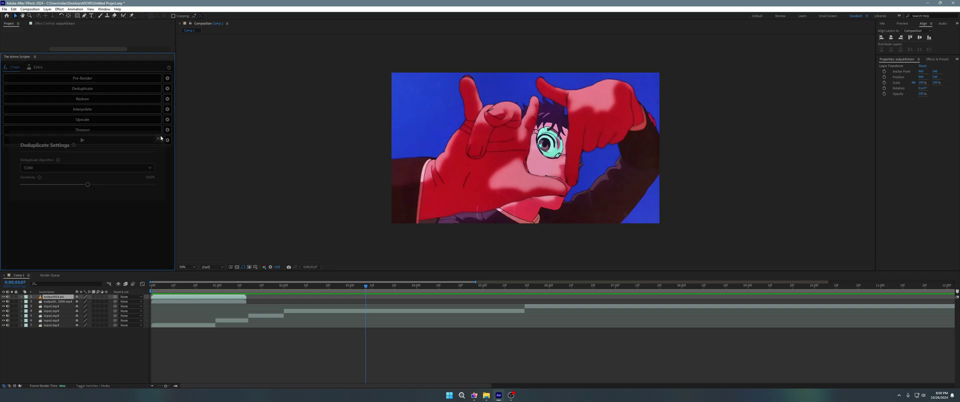
{"action": "left_click", "coordinate": [168, 89]}
{"action": "left_click", "coordinate": [150, 168]}
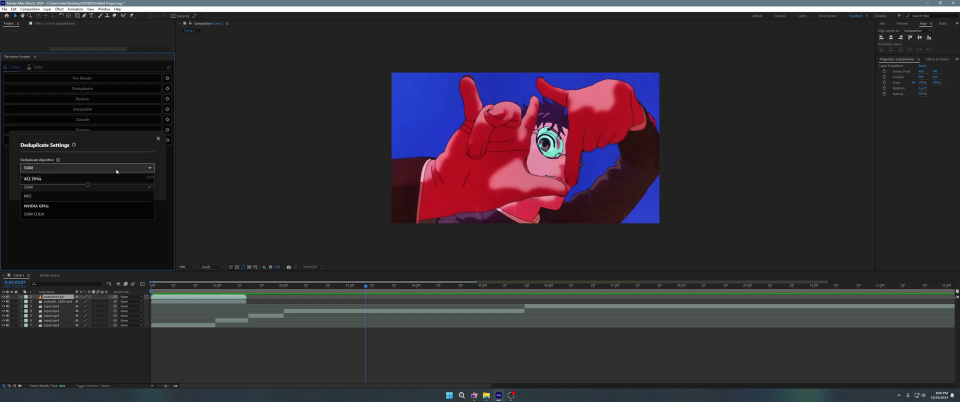
{"action": "left_click", "coordinate": [135, 152]}
{"action": "left_click", "coordinate": [158, 138]}
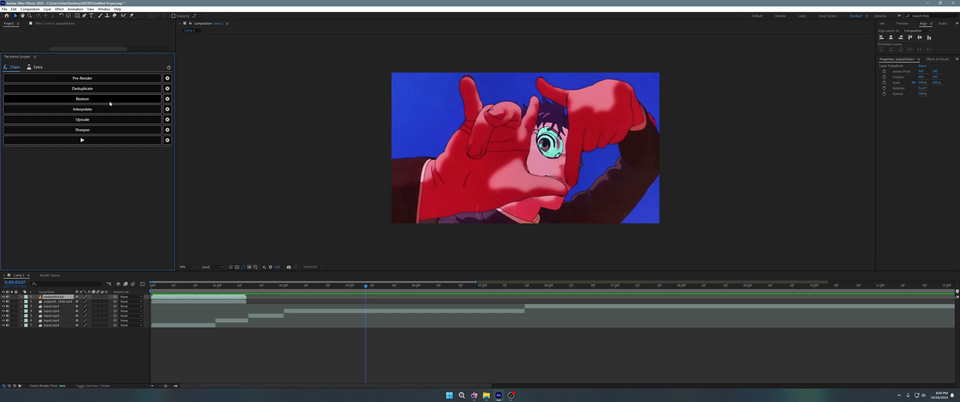
Open the Restore settings and expand the Restore Model dropdown to browse the models.
{"action": "left_click", "coordinate": [167, 98]}
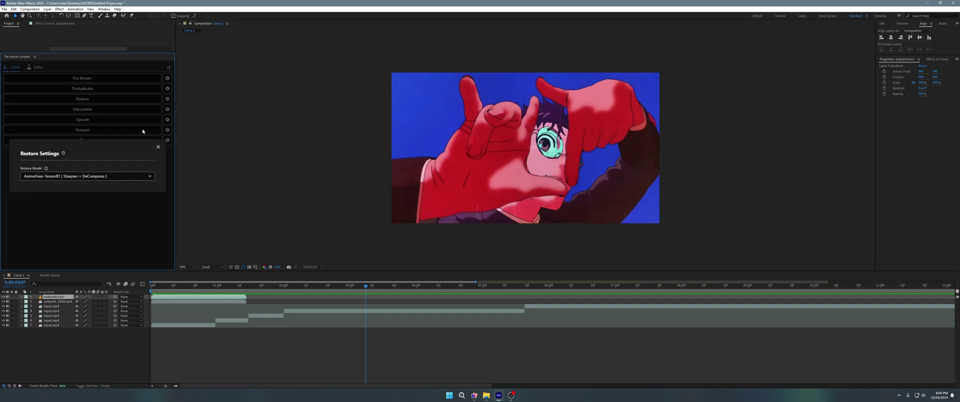
{"action": "left_click", "coordinate": [80, 176]}
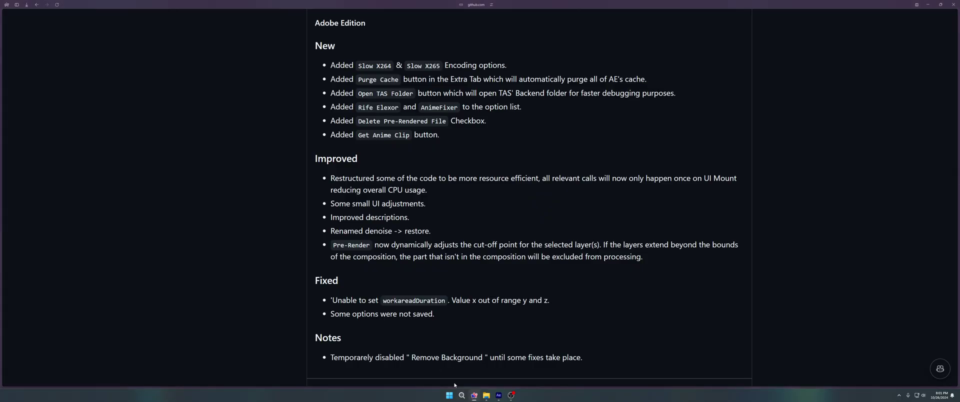
{"action": "scroll", "coordinate": [380, 327], "scroll_direction": "down", "scroll_amount": 4}
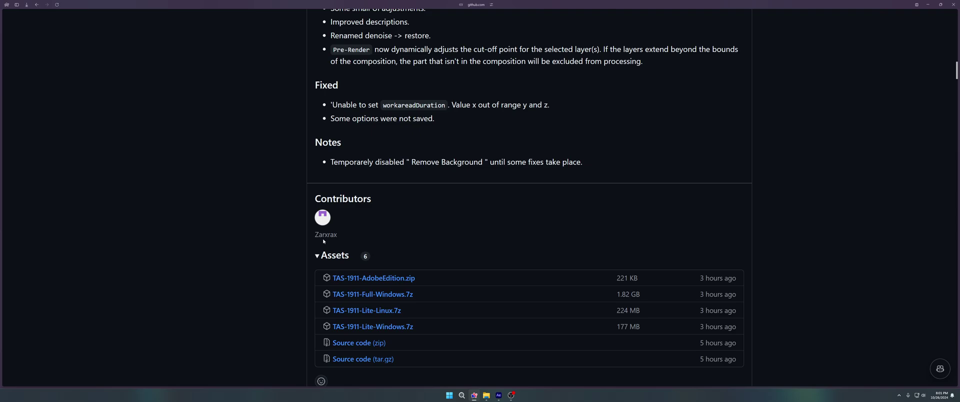
Close the model list and Restore Settings, keeping AnimeFixer-TensorRT (Sharpen + DeCompress).
{"action": "left_click", "coordinate": [511, 395]}
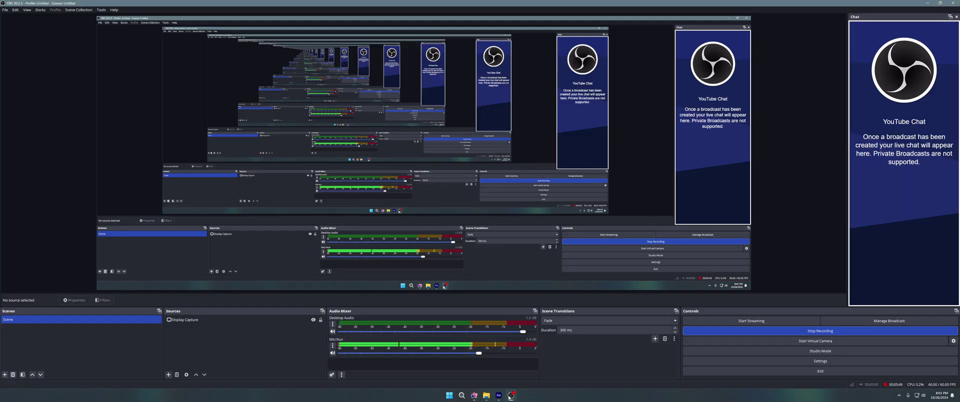
{"action": "left_click", "coordinate": [510, 396]}
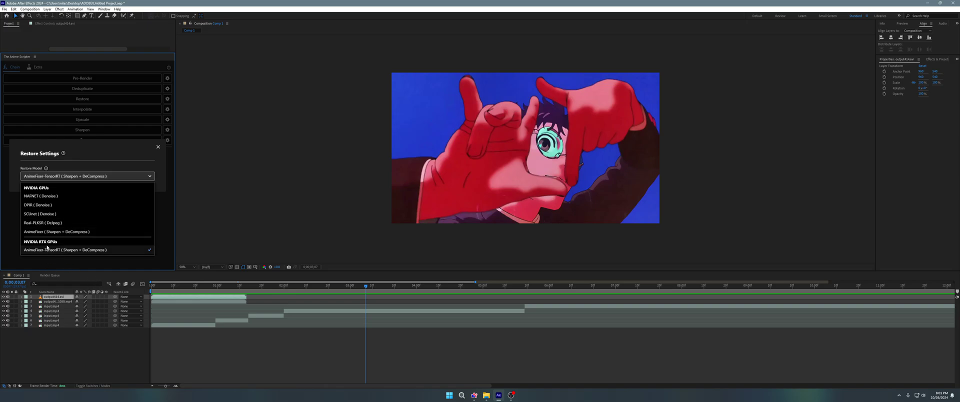
{"action": "left_click", "coordinate": [106, 176]}
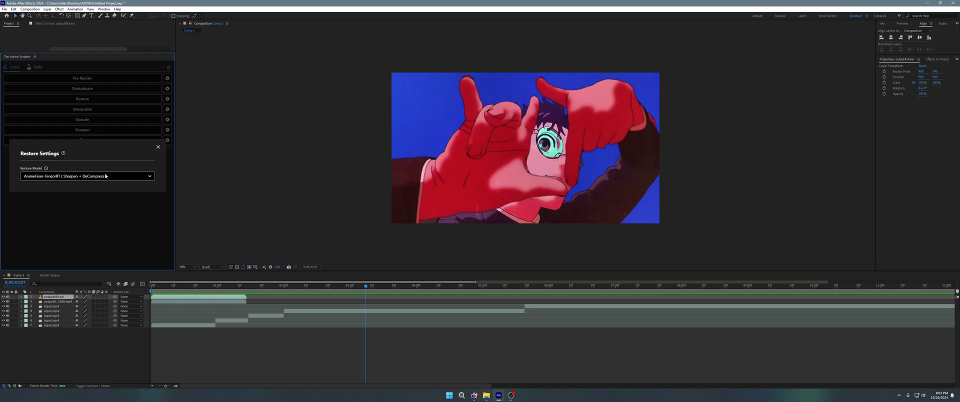
{"action": "left_click", "coordinate": [157, 148]}
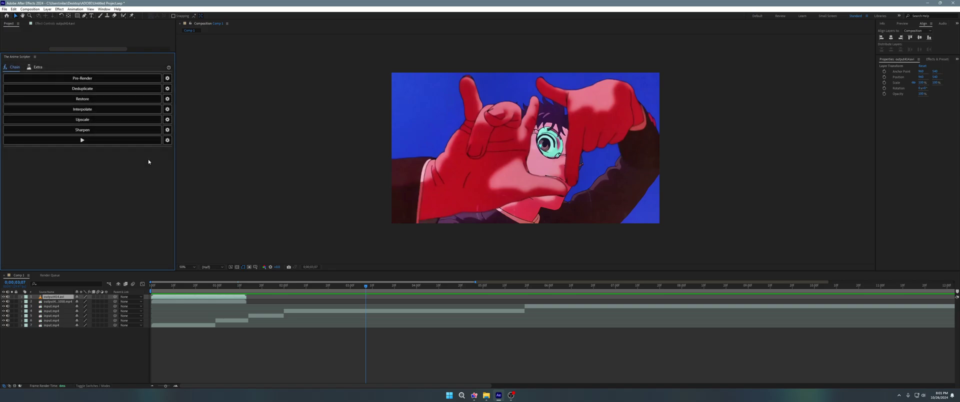
{"action": "left_click", "coordinate": [167, 109]}
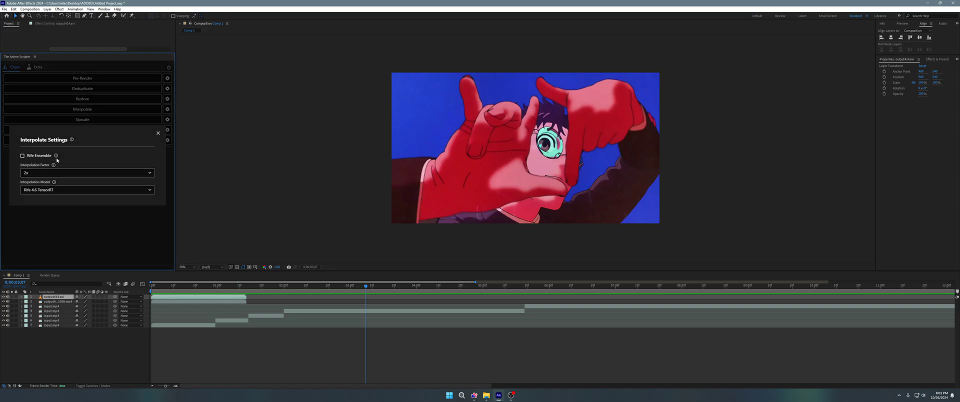
{"action": "mouse_move", "coordinate": [56, 155]}
{"action": "left_click", "coordinate": [65, 192]}
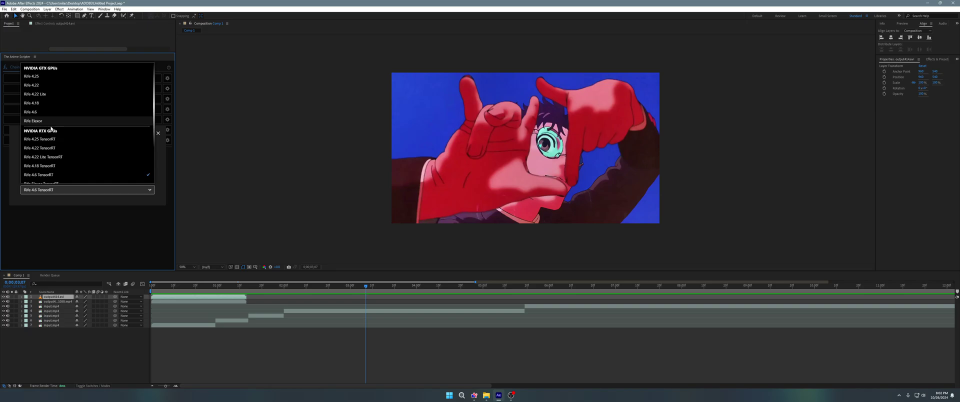
{"action": "scroll", "coordinate": [79, 141], "scroll_direction": "down", "scroll_amount": 1}
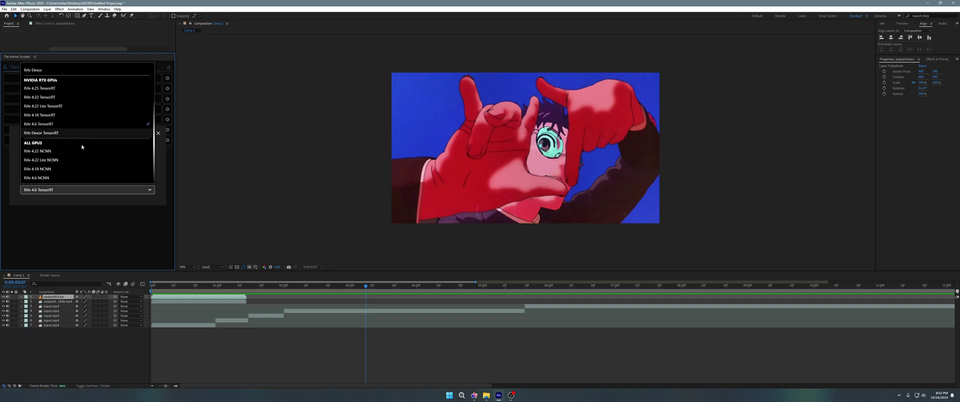
{"action": "scroll", "coordinate": [74, 140], "scroll_direction": "up", "scroll_amount": 1}
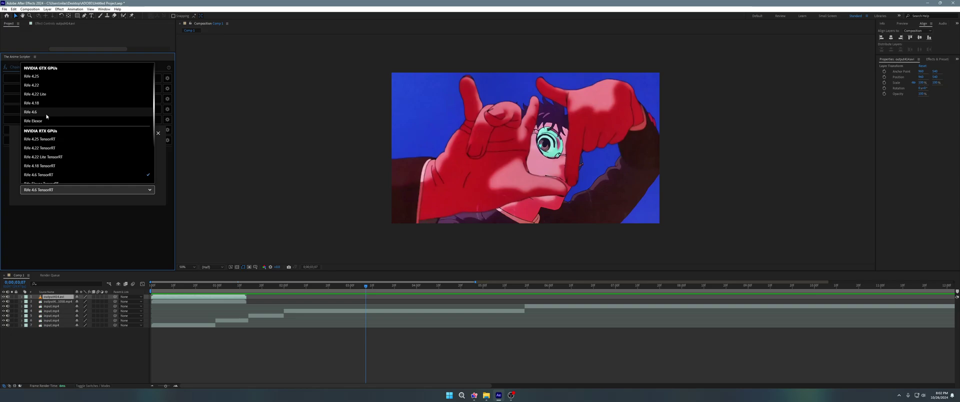
{"action": "scroll", "coordinate": [47, 120], "scroll_direction": "down", "scroll_amount": 1}
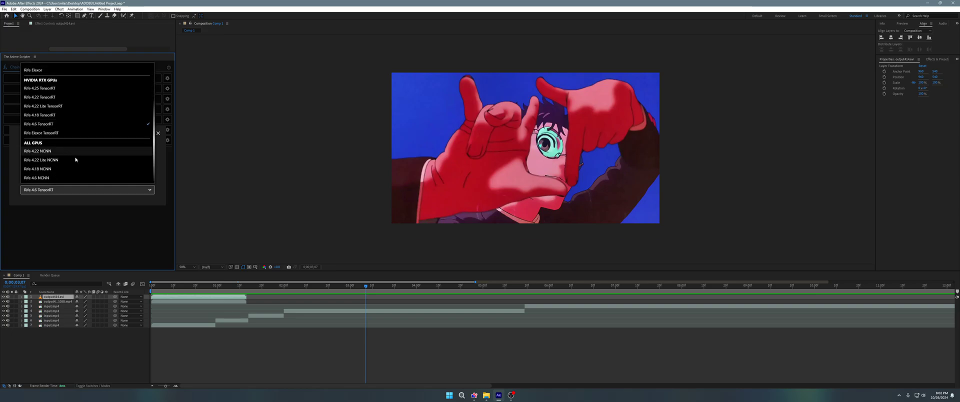
{"action": "scroll", "coordinate": [77, 165], "scroll_direction": "up", "scroll_amount": 1}
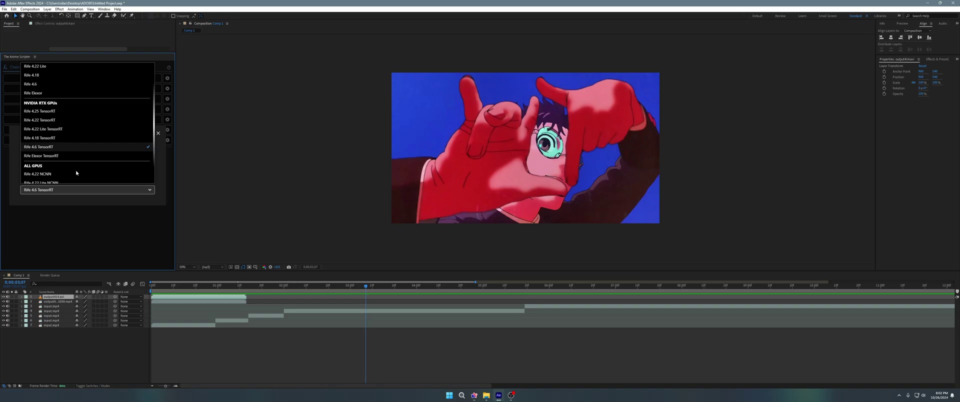
{"action": "scroll", "coordinate": [77, 172], "scroll_direction": "up", "scroll_amount": 1}
{"action": "left_click", "coordinate": [156, 136]}
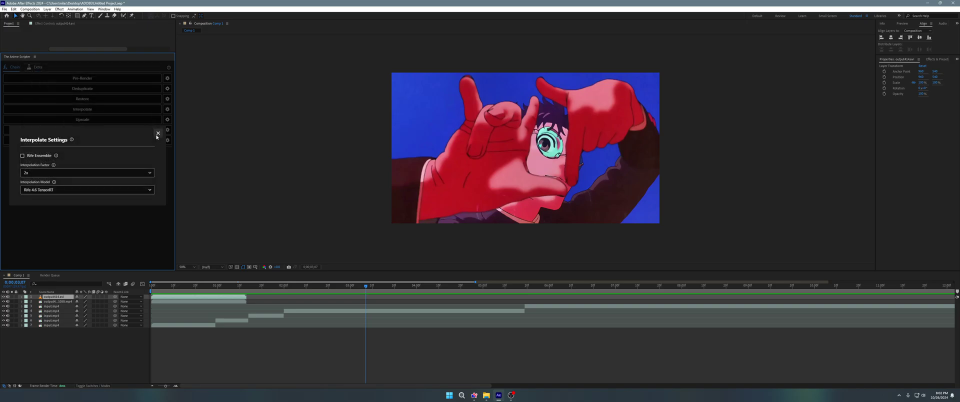
{"action": "left_click", "coordinate": [158, 134]}
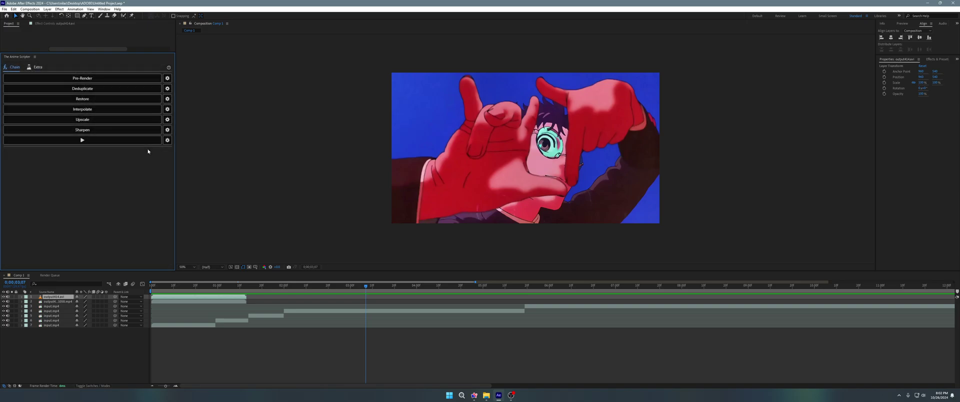
Browse the upscale model list in Upscale settings without changing it.
{"action": "left_click", "coordinate": [168, 120]}
{"action": "left_click", "coordinate": [55, 178]}
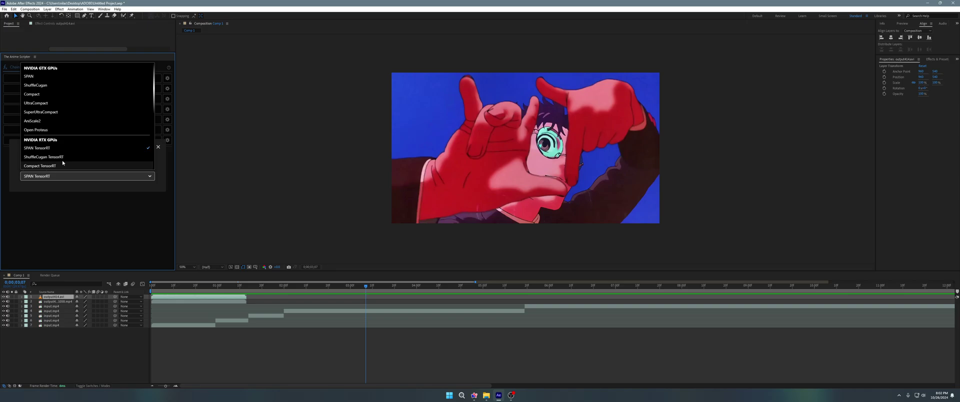
{"action": "scroll", "coordinate": [75, 160], "scroll_direction": "down", "scroll_amount": 1}
{"action": "left_click", "coordinate": [158, 159]}
{"action": "left_click", "coordinate": [158, 147]}
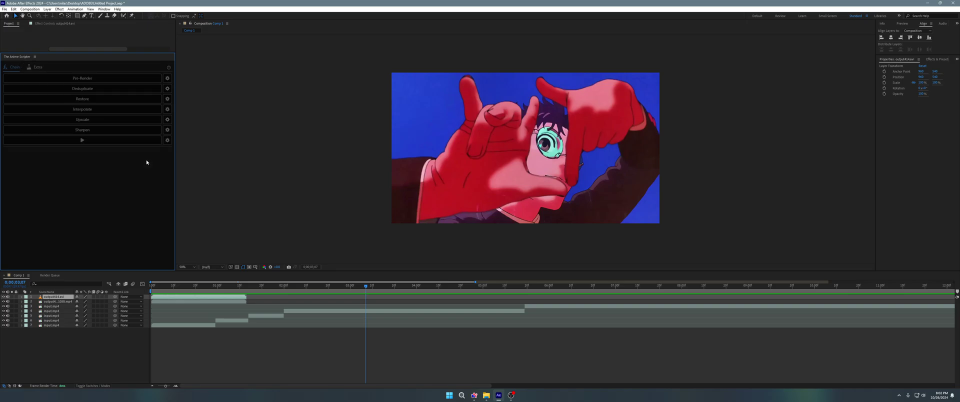
Review the encoder's Bit Depth and Encode Algorithm lists, keeping 8 Bit and X264.
{"action": "left_click", "coordinate": [167, 141]}
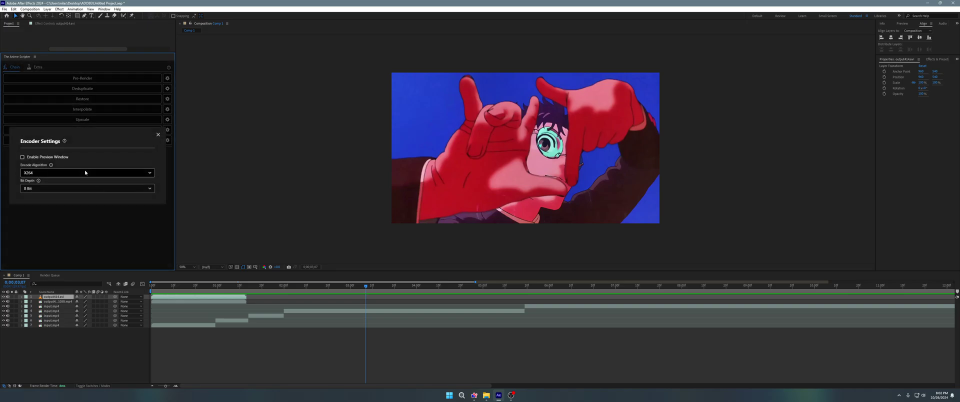
{"action": "left_click", "coordinate": [61, 189]}
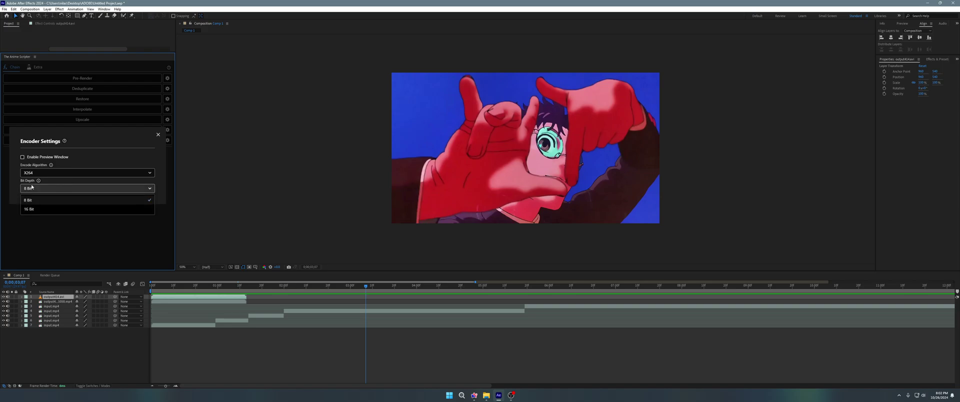
{"action": "left_click", "coordinate": [30, 200]}
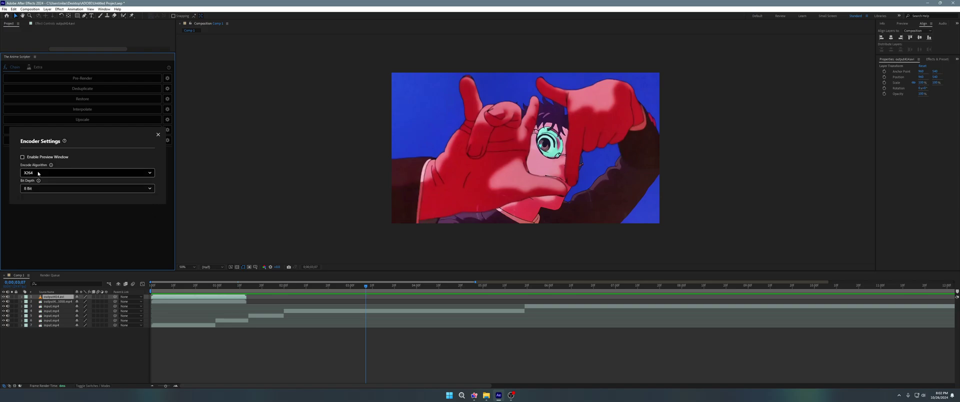
{"action": "left_click", "coordinate": [55, 173]}
{"action": "scroll", "coordinate": [55, 155], "scroll_direction": "down", "scroll_amount": 3}
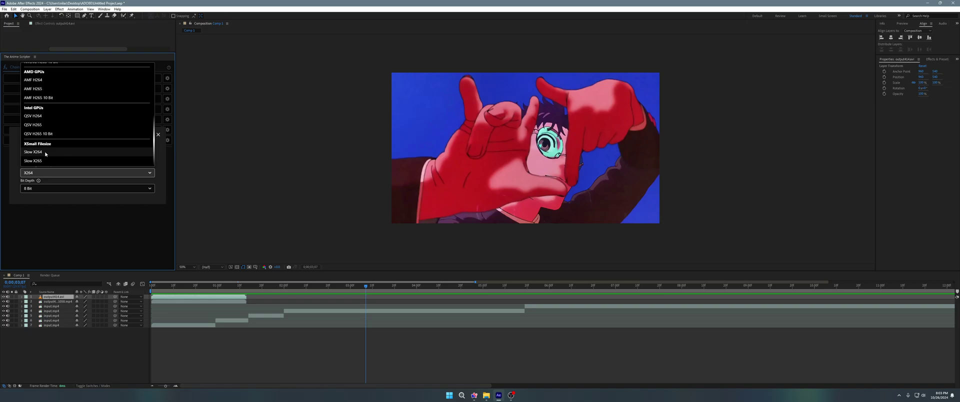
{"action": "scroll", "coordinate": [46, 150], "scroll_direction": "up", "scroll_amount": 6}
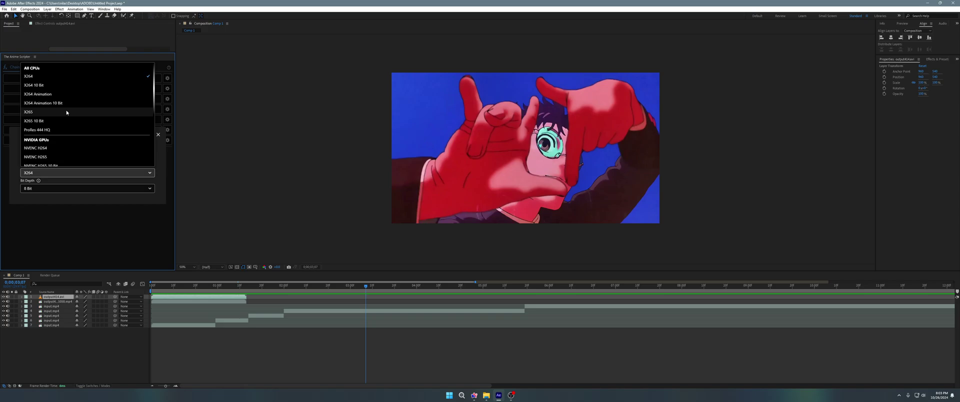
{"action": "scroll", "coordinate": [76, 124], "scroll_direction": "down", "scroll_amount": 6}
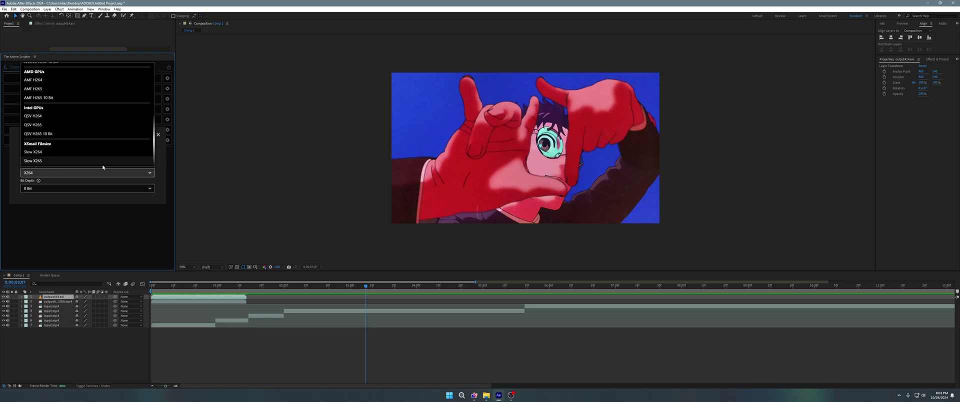
{"action": "left_click", "coordinate": [160, 145]}
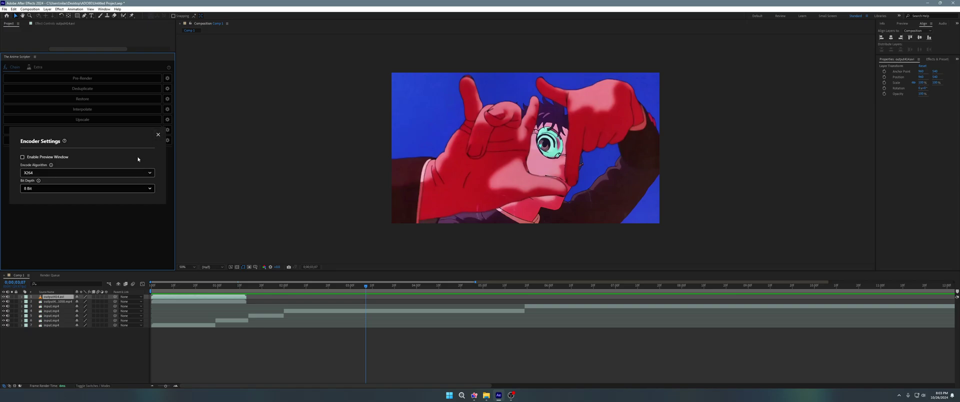
{"action": "left_click", "coordinate": [156, 135]}
{"action": "left_click", "coordinate": [37, 67]}
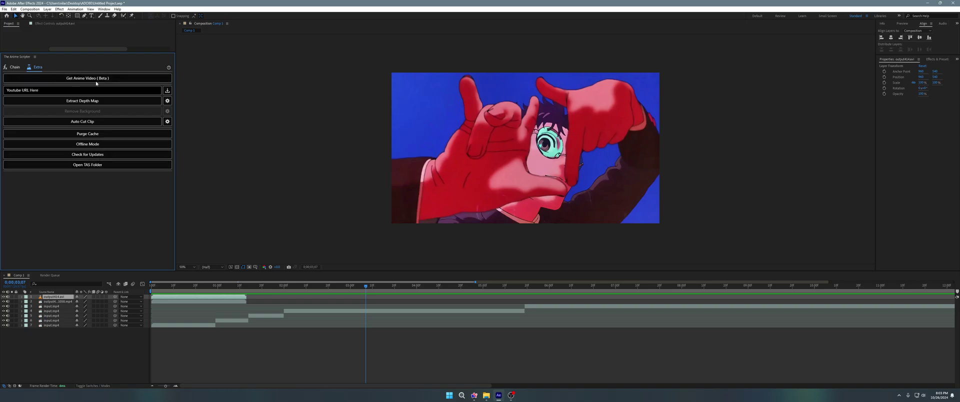
Open the TAS backend folder showing ffmpeg, TAS and weights, then return to After Effects.
{"action": "left_click", "coordinate": [94, 167]}
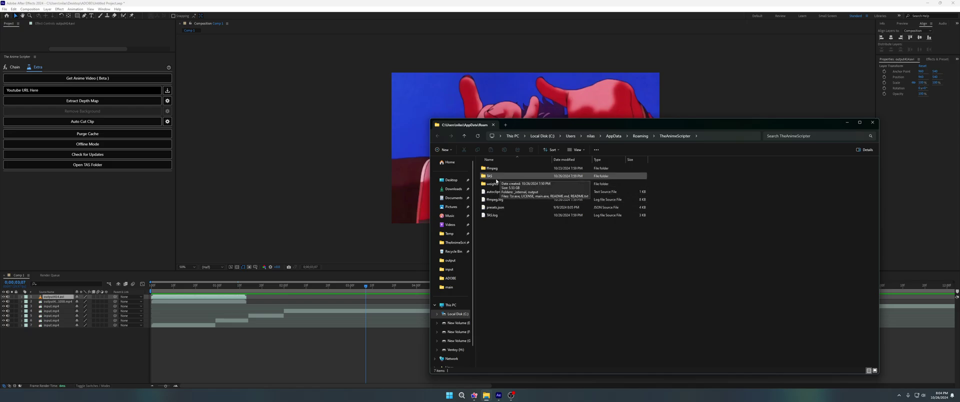
{"action": "mouse_move", "coordinate": [496, 183]}
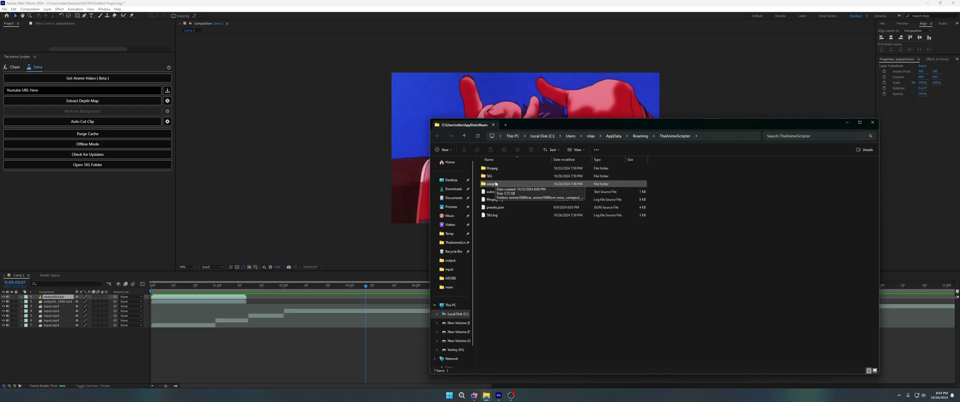
{"action": "left_click", "coordinate": [274, 180]}
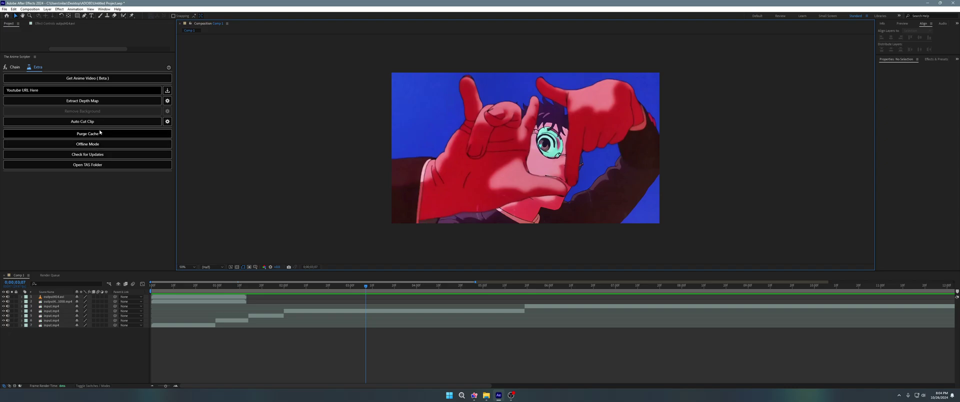
Purge All Cache from the Edit menu, scrub to 0;00;02;29, then purge again via the panel.
{"action": "left_click", "coordinate": [14, 9]}
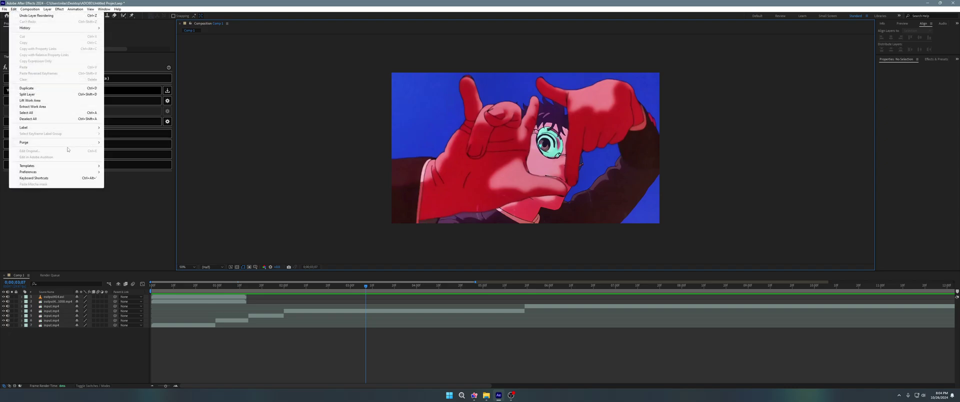
{"action": "mouse_move", "coordinate": [30, 142]}
{"action": "left_click", "coordinate": [135, 148]}
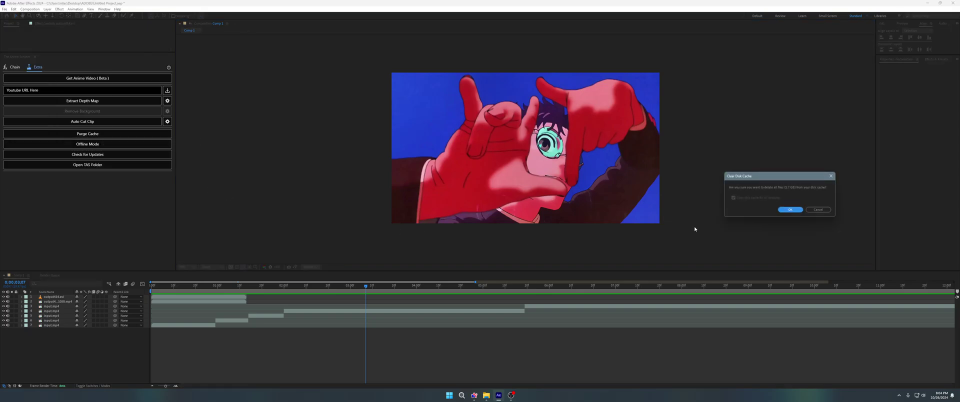
{"action": "left_click", "coordinate": [788, 210]}
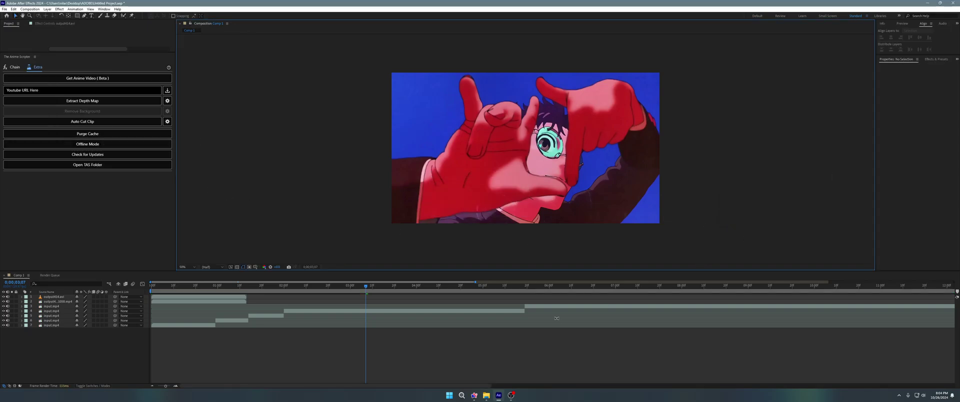
{"action": "mouse_move", "coordinate": [362, 289]}
{"action": "left_mouse_down"}
{"action": "mouse_move", "coordinate": [420, 293]}
{"action": "mouse_move", "coordinate": [331, 295]}
{"action": "mouse_move", "coordinate": [377, 294]}
{"action": "left_mouse_up"}
{"action": "left_click", "coordinate": [96, 131]}
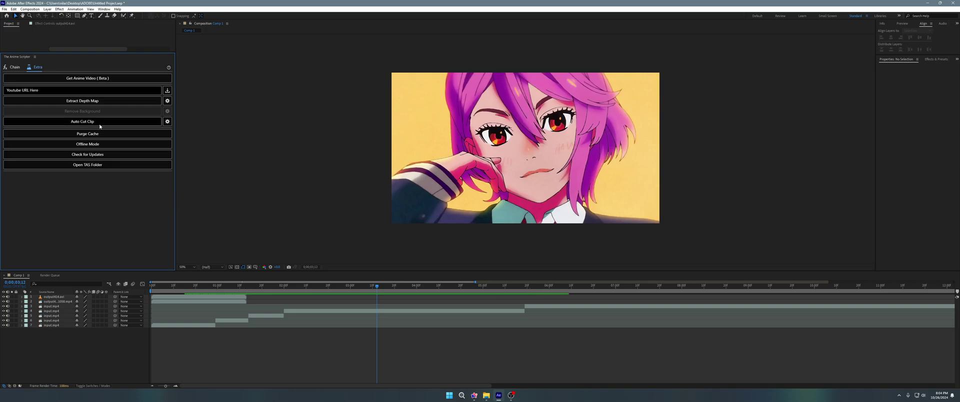
{"action": "left_click", "coordinate": [167, 100]}
{"action": "left_click", "coordinate": [137, 168]}
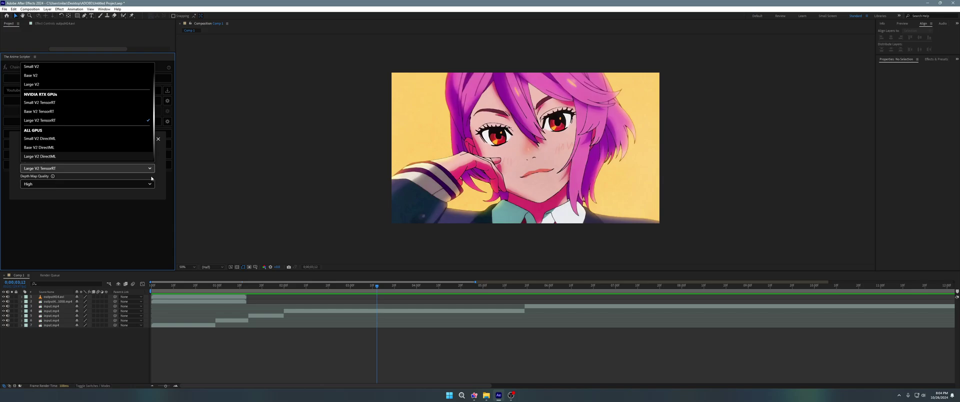
{"action": "scroll", "coordinate": [151, 143], "scroll_direction": "up", "scroll_amount": 1}
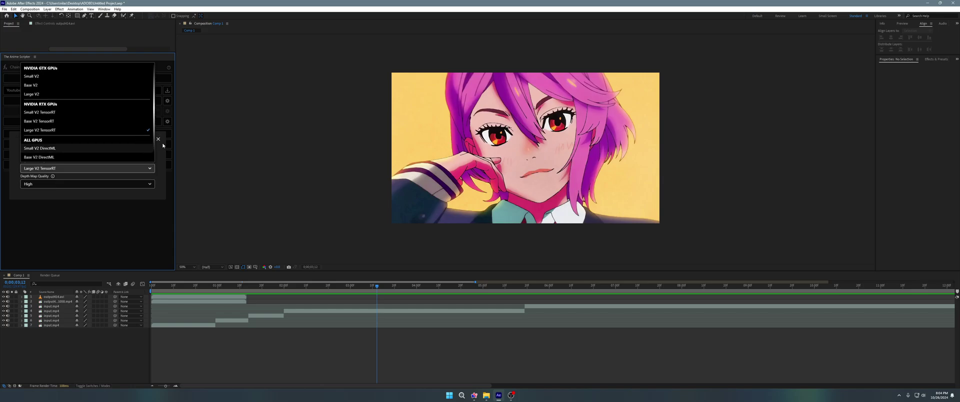
{"action": "left_click", "coordinate": [158, 139]}
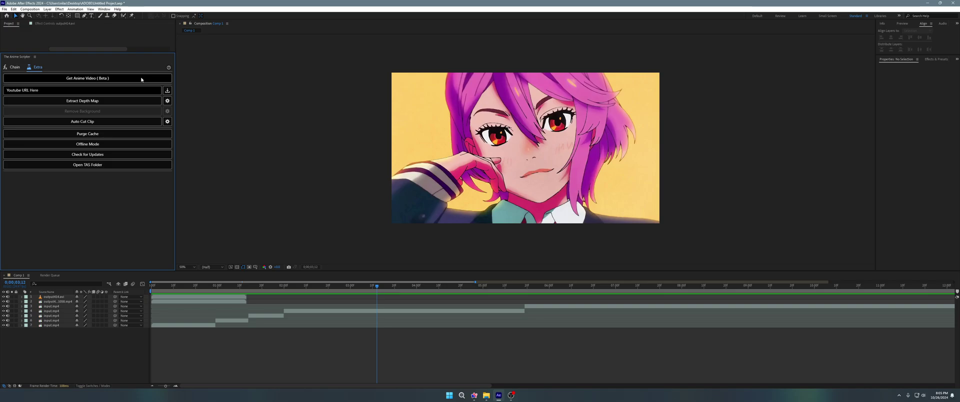
Use Get Anime Video (Beta) to search 'naruto' and download a GO: Naruto episode as anime_9528.mp4.
{"action": "left_click", "coordinate": [141, 78]}
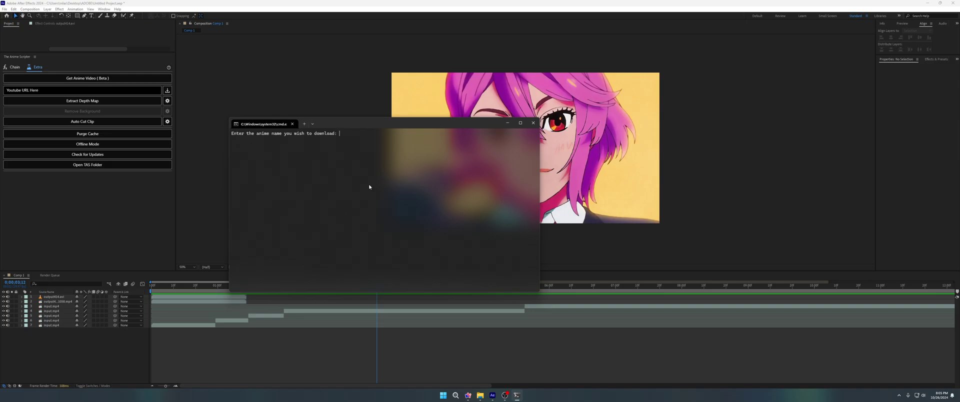
{"action": "type", "text": "naruto"}
{"action": "key", "text": "Return"}
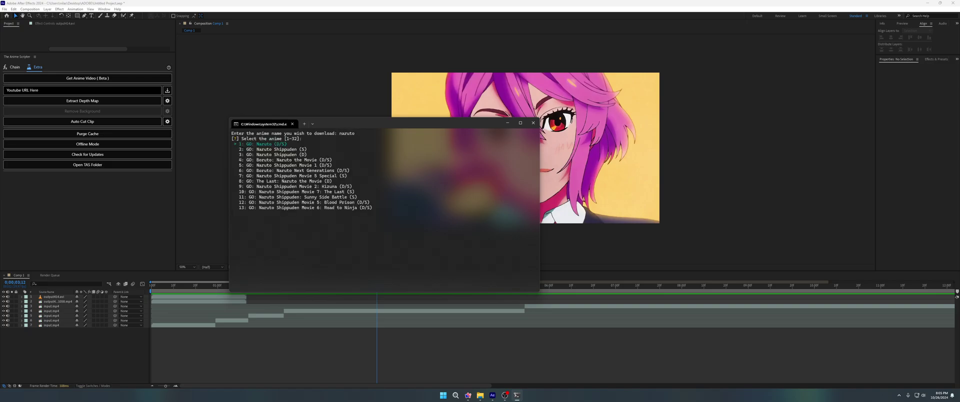
{"action": "key", "text": "Return"}
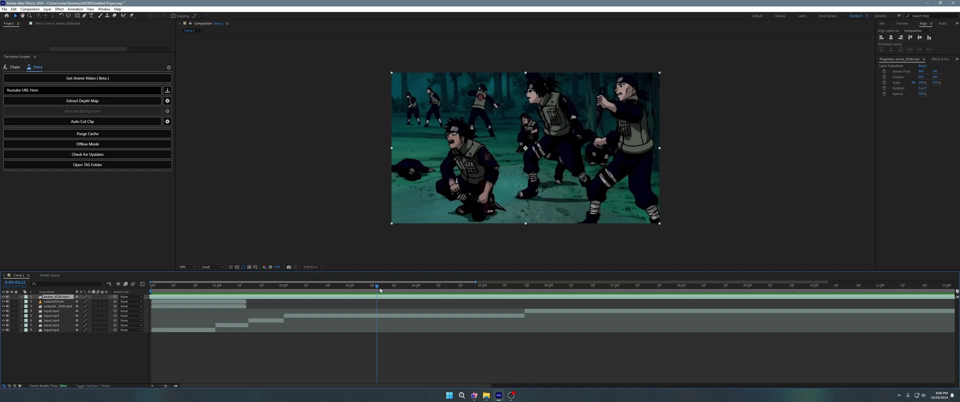
Scrub the Naruto clip through 0;00;04;11 and 0;00;06;13, ending on the giant toad frame.
{"action": "left_click_drag", "start_coordinate": [378, 291], "coordinate": [436, 287]}
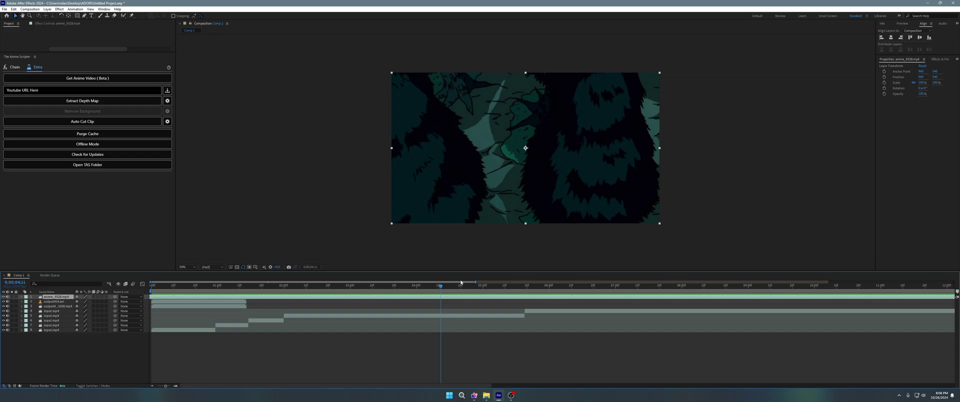
{"action": "left_click_drag", "start_coordinate": [444, 291], "coordinate": [579, 295]}
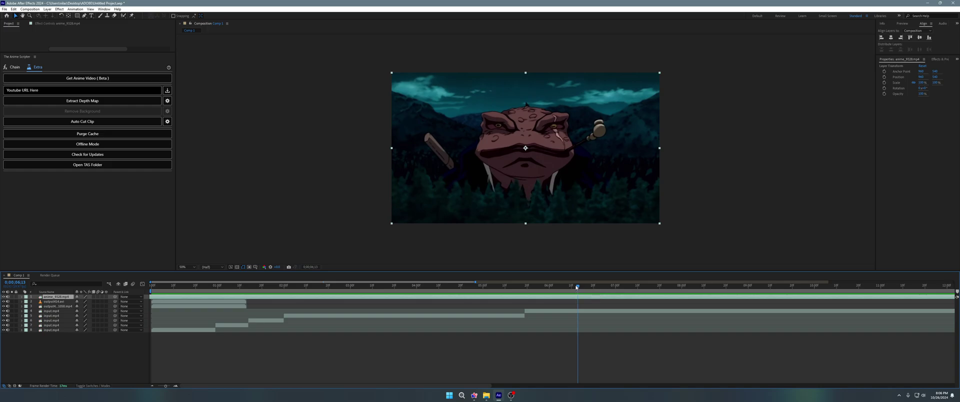
{"action": "left_click_drag", "start_coordinate": [581, 289], "coordinate": [589, 333]}
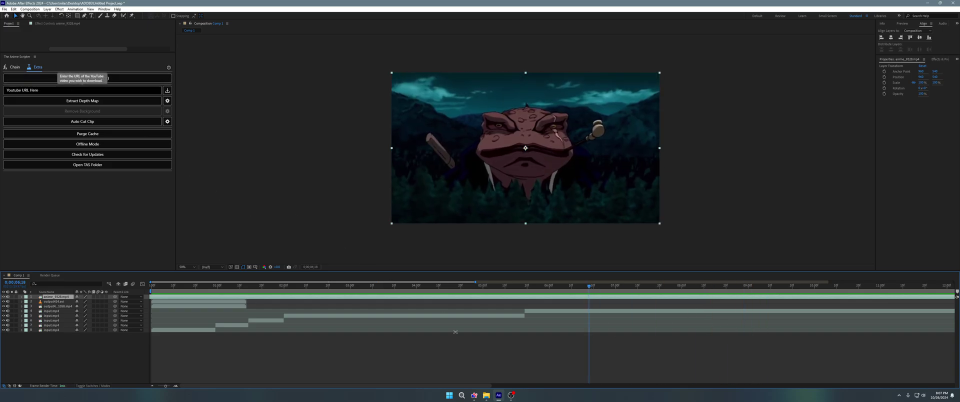
{"action": "left_click", "coordinate": [474, 395]}
Scroll up to the Notes listing Slow X264/X265 encoding, Purge Cache, Open TAS Folder and Get Anime Clip.
{"action": "scroll", "coordinate": [295, 258], "scroll_direction": "up", "scroll_amount": 5}
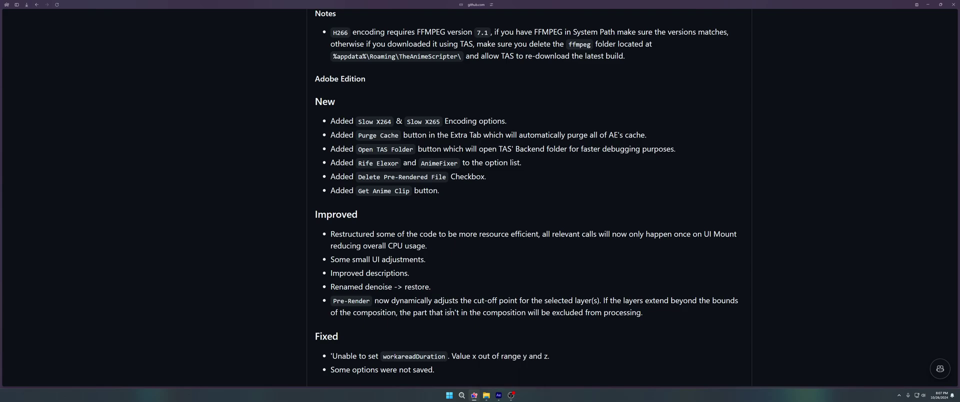
Switch to OBS Studio with the Display Capture scene still recording.
{"action": "left_click", "coordinate": [514, 395]}
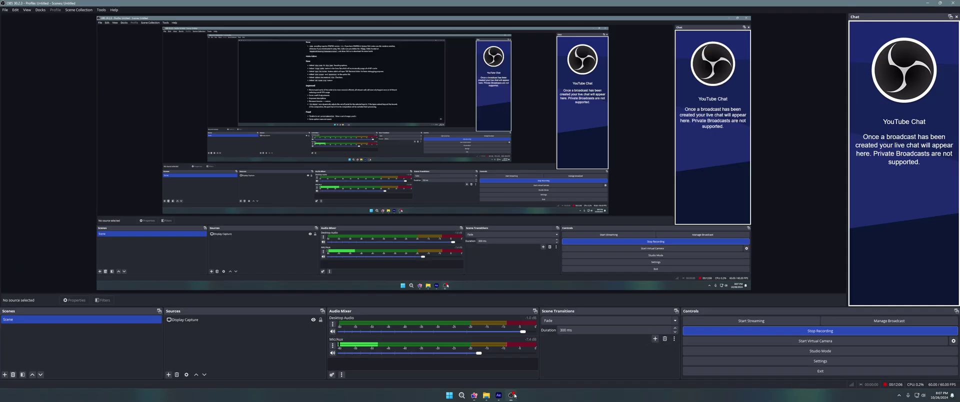